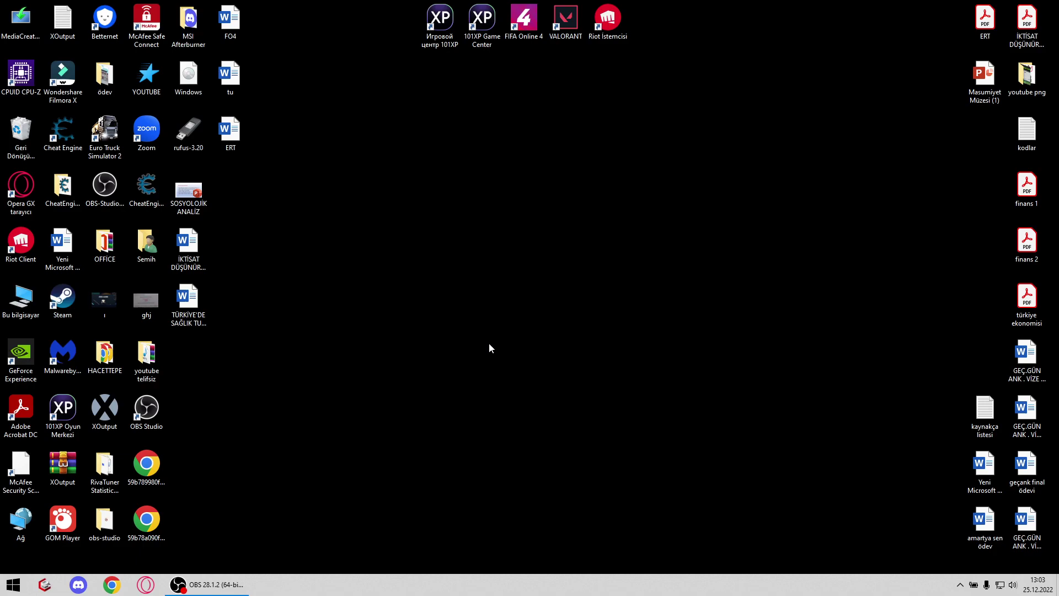
- Check the power mode in the battery status and dismiss it
click(973, 585)
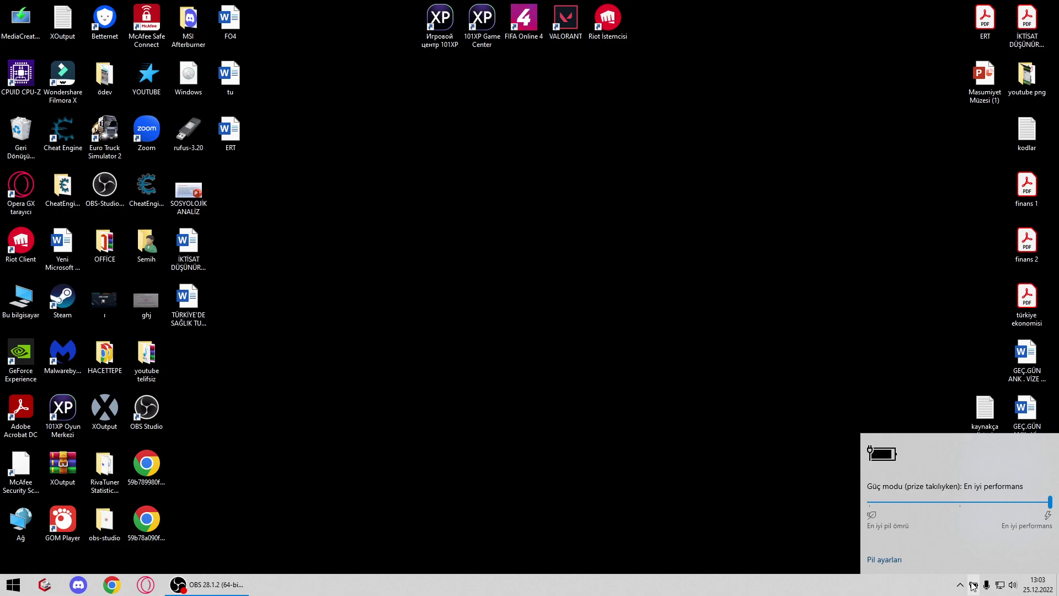
click(497, 356)
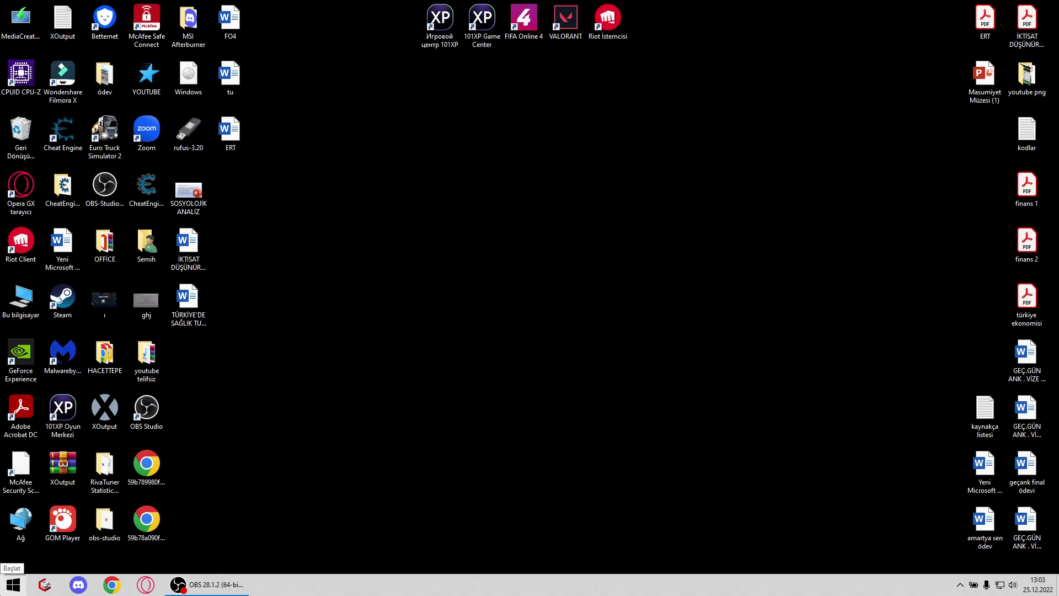
- Search for "ayarlar" and open the Windows settings (Ayarlar)
click(13, 585)
click(20, 561)
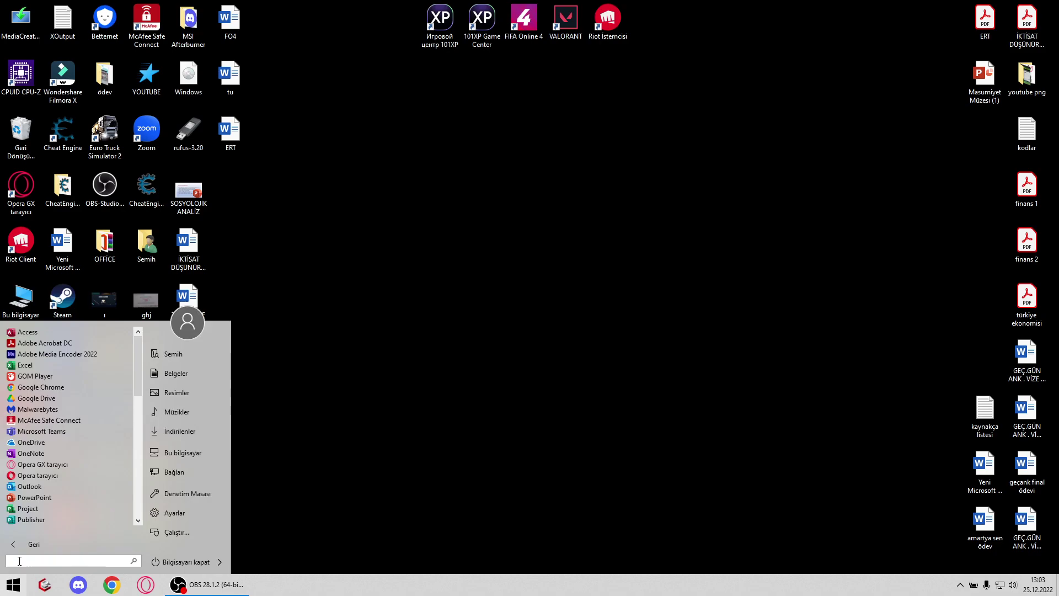
text(ayarlar)
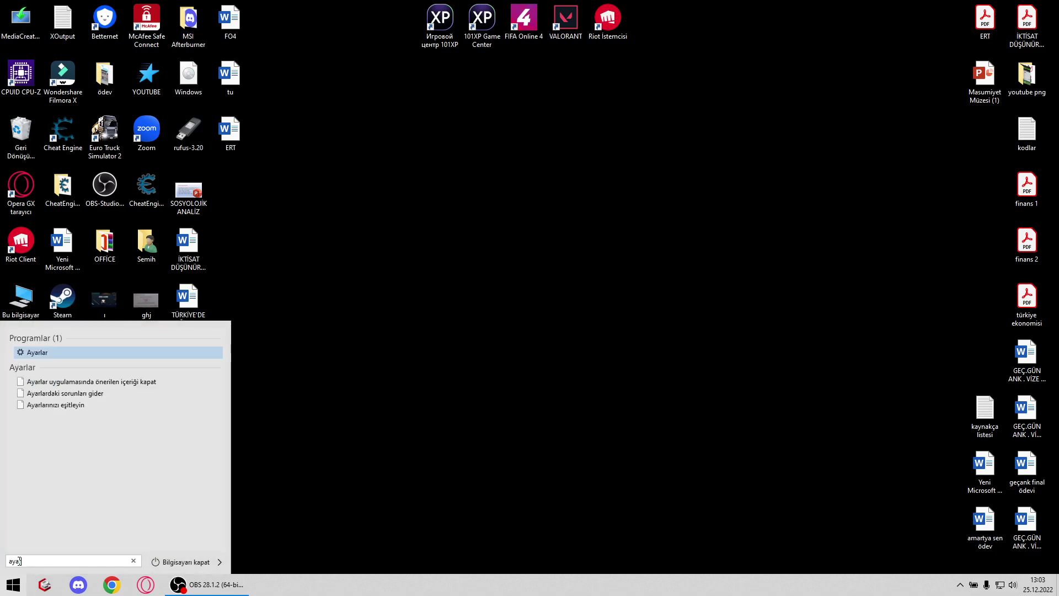
click(83, 357)
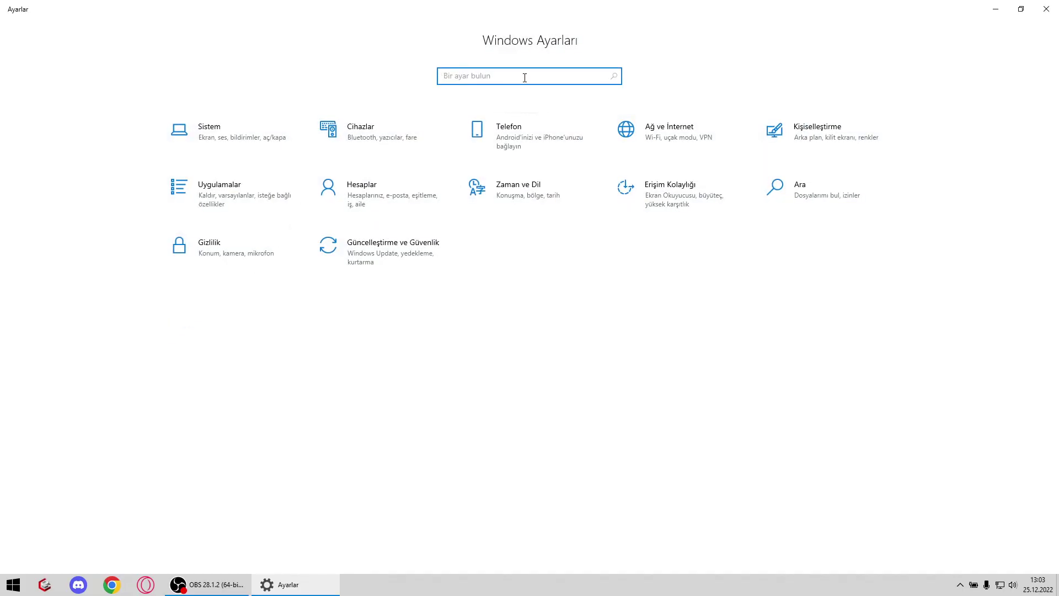
- Search the settings for "monitör" and open Grafik ayarları from the Monitör page
text(monitör)
key(Return)
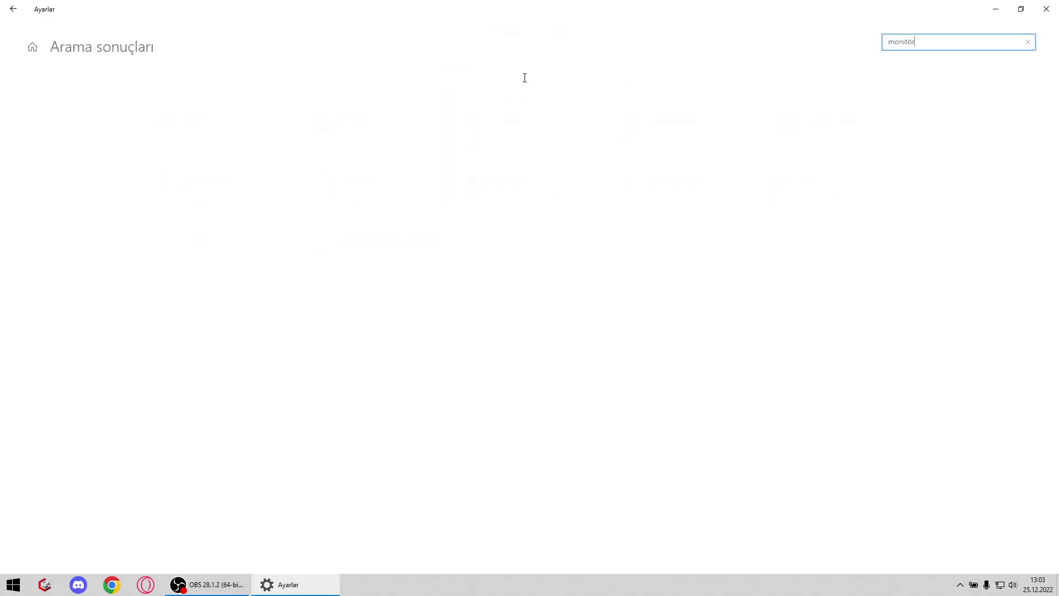
click(187, 106)
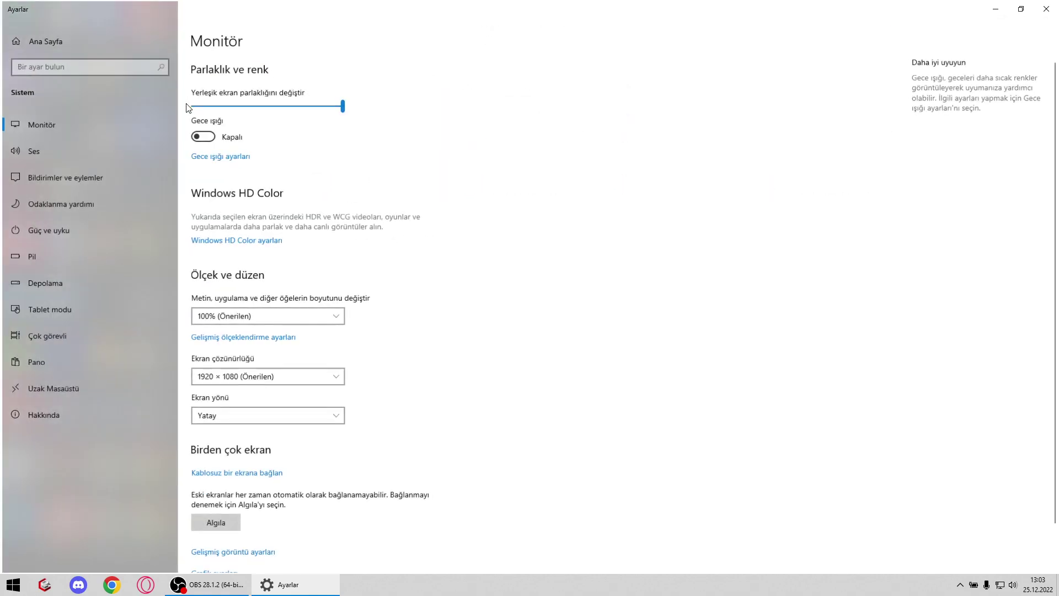
scroll(380, 208, down, 1)
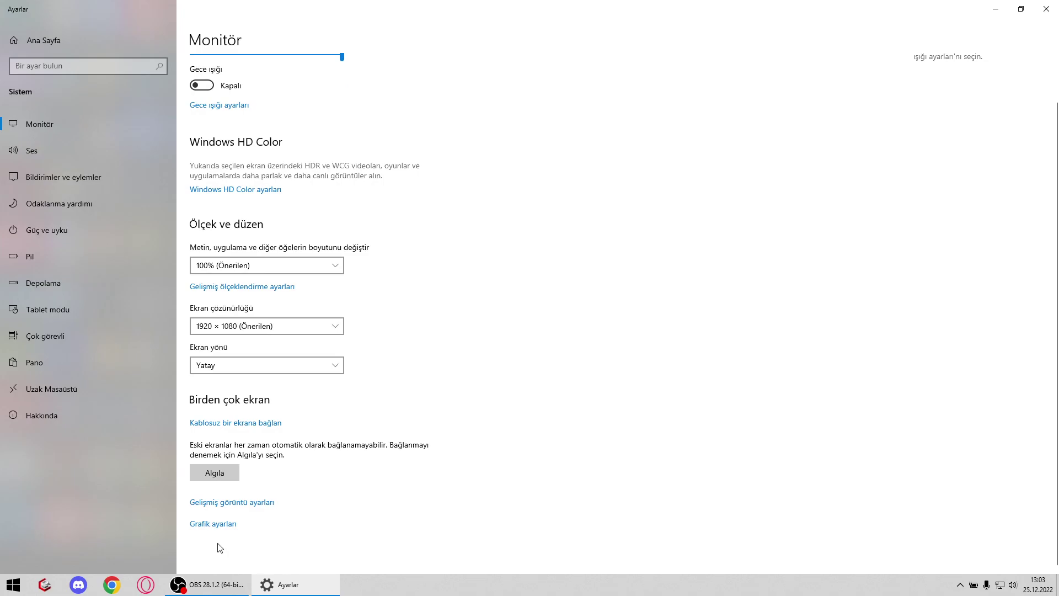
click(230, 524)
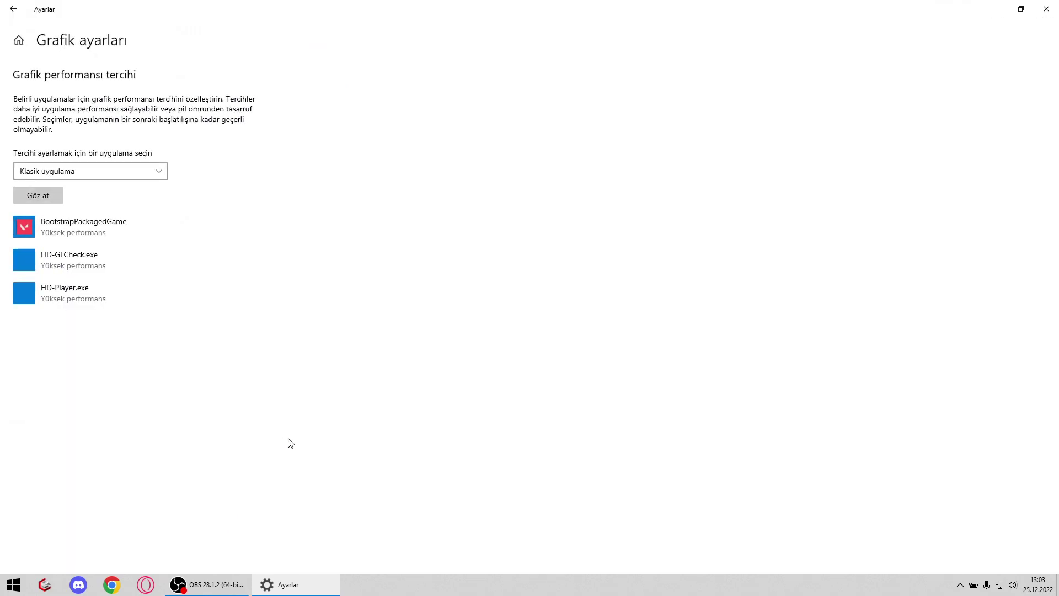
- Try to add VALORANT from C:\Riot Games\VALORANT\live as a Klasik uygulama in the graphics performance preferences
click(150, 172)
click(150, 171)
click(55, 197)
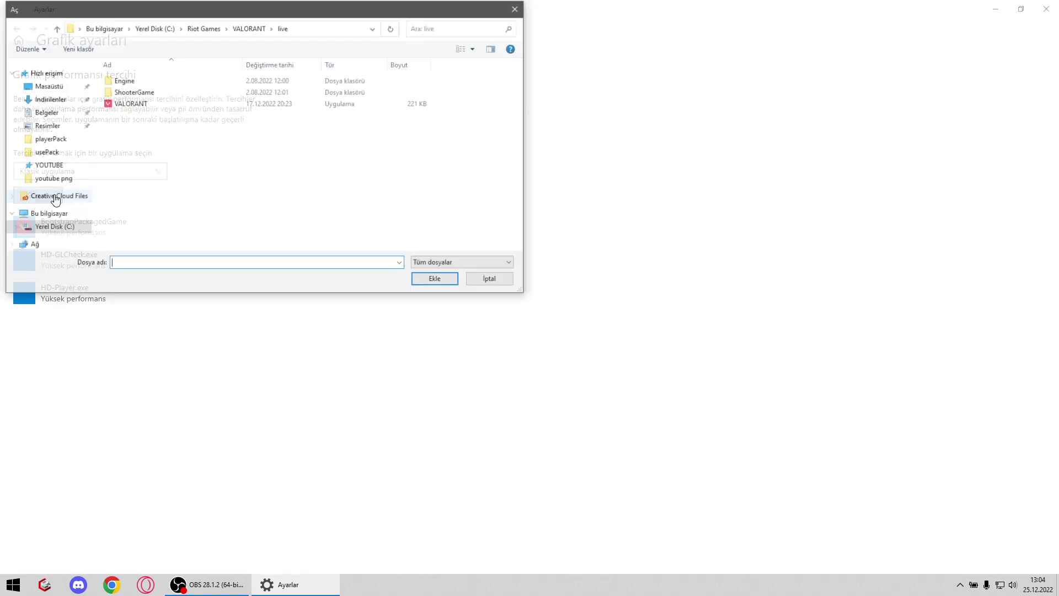
click(59, 216)
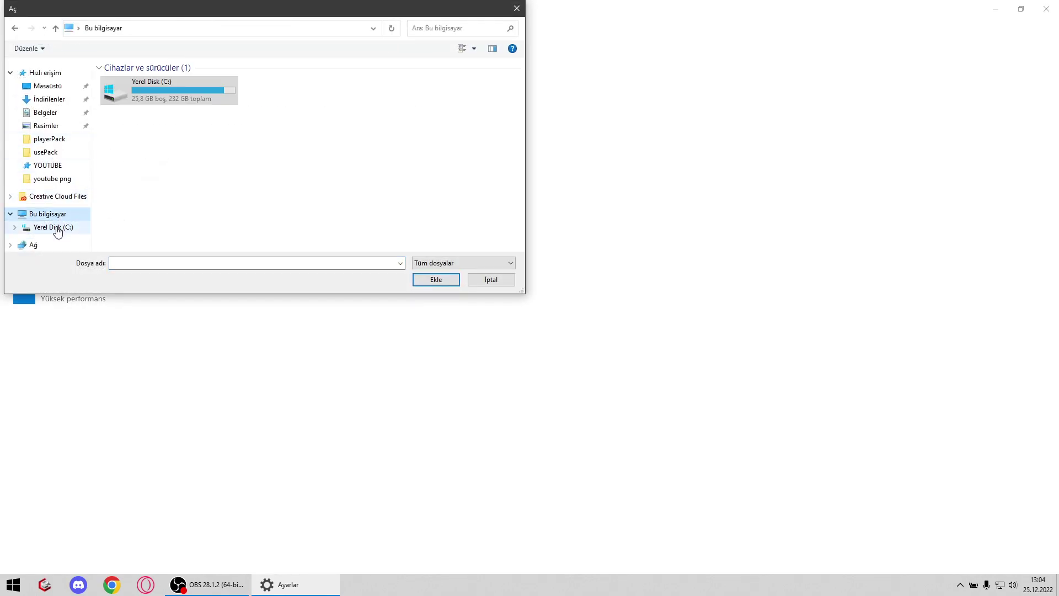
double_click(195, 103)
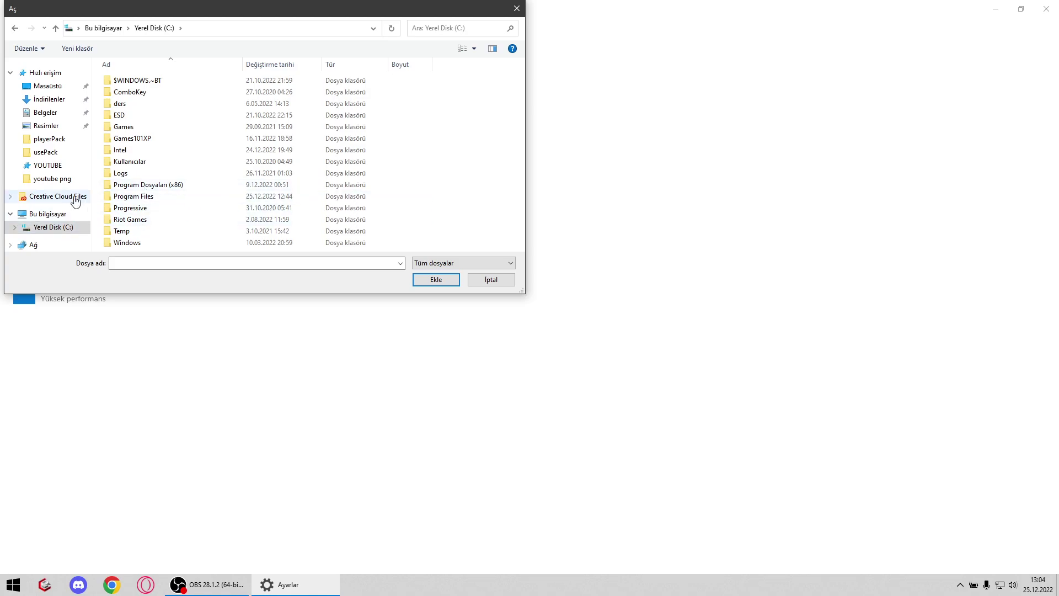
double_click(200, 219)
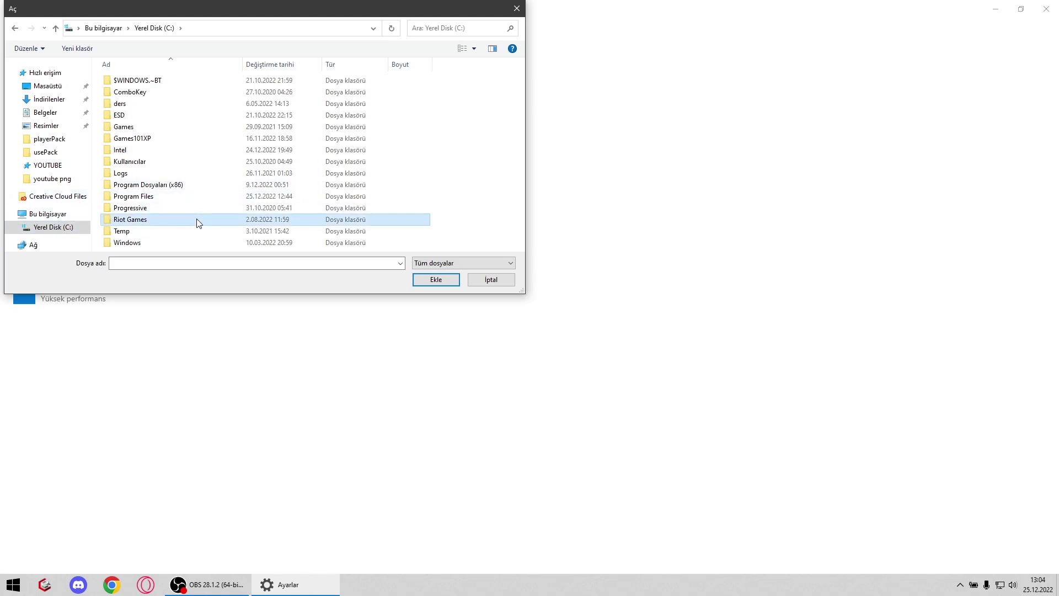
double_click(231, 94)
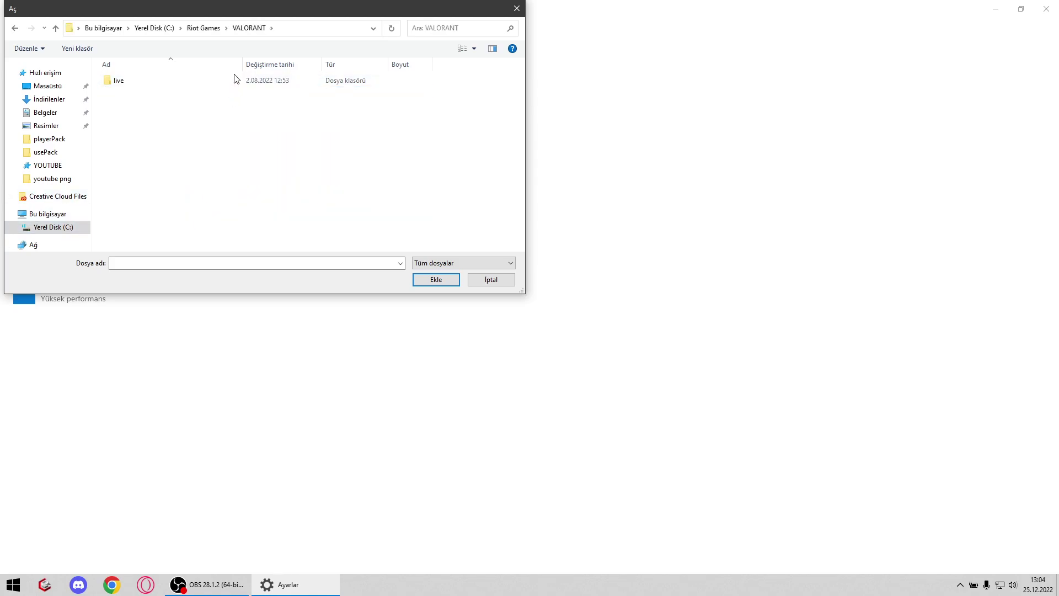
double_click(230, 80)
click(229, 103)
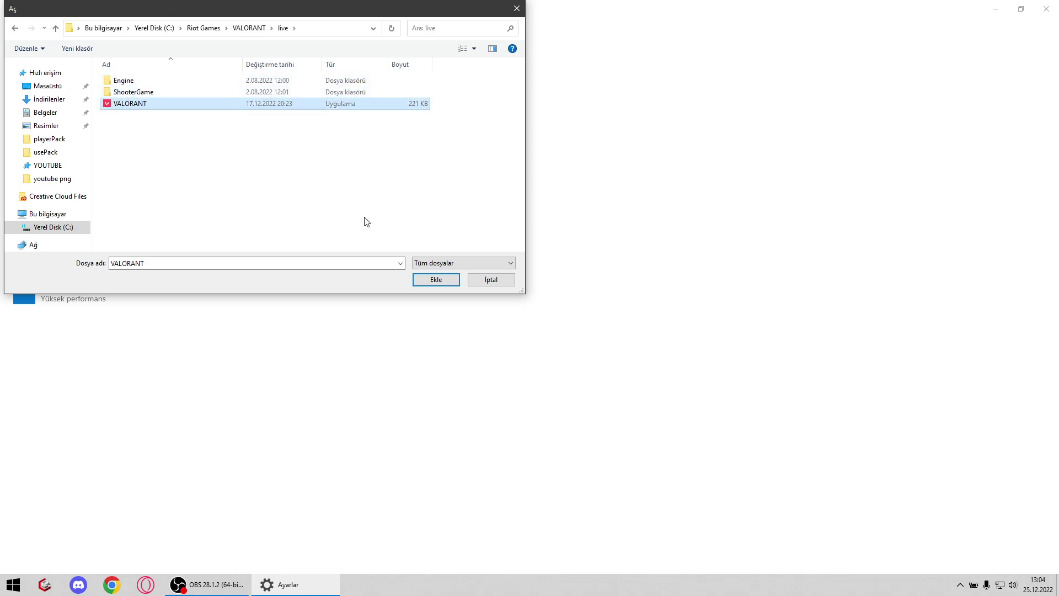
click(433, 281)
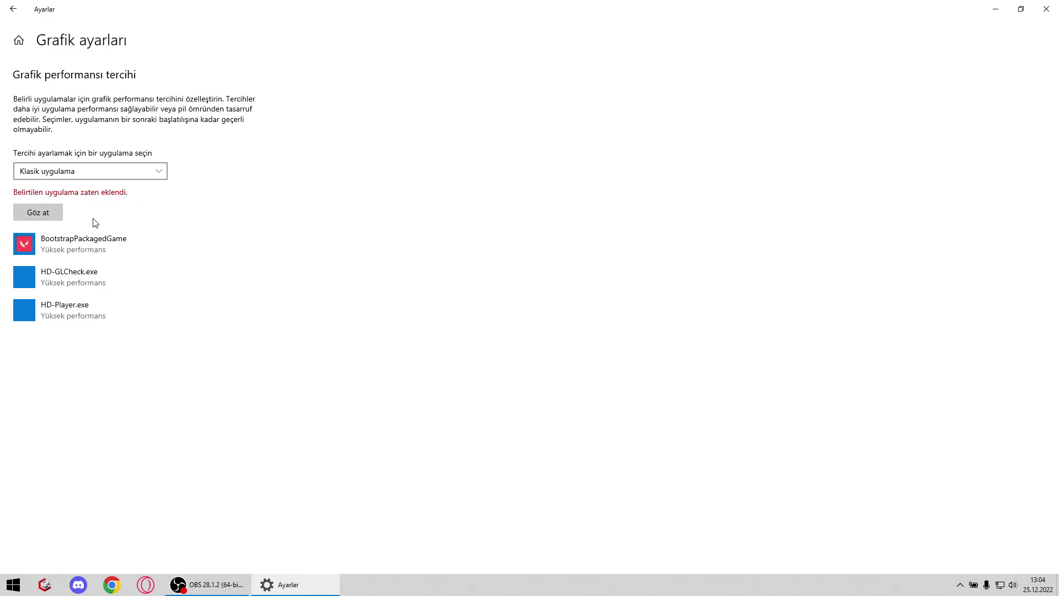
- Open the graphics options of BootstrapPackagedGame, save its graphics preference and close the settings window
click(86, 247)
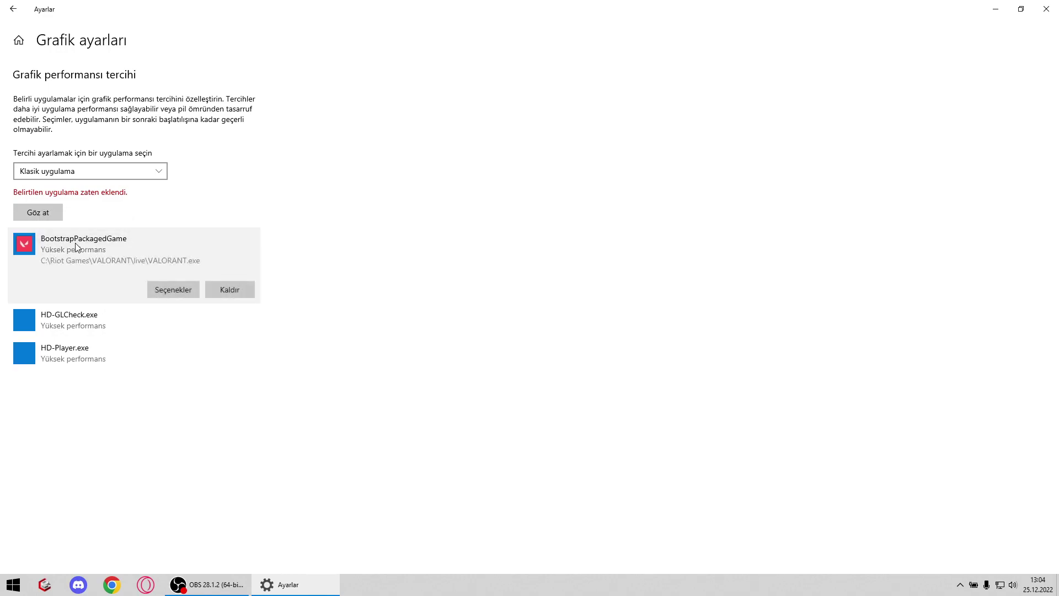
click(187, 288)
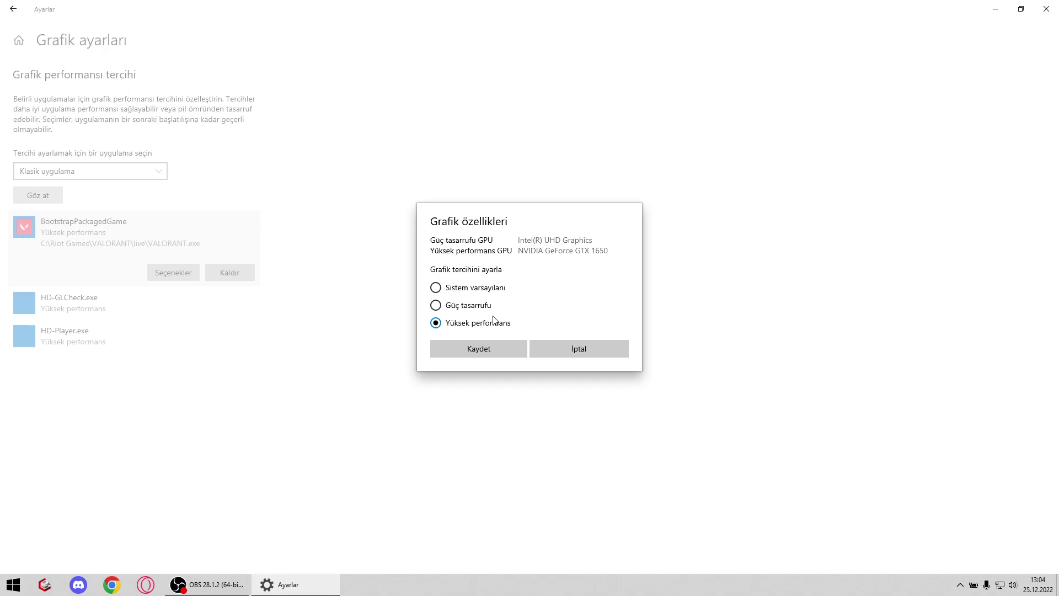
click(488, 345)
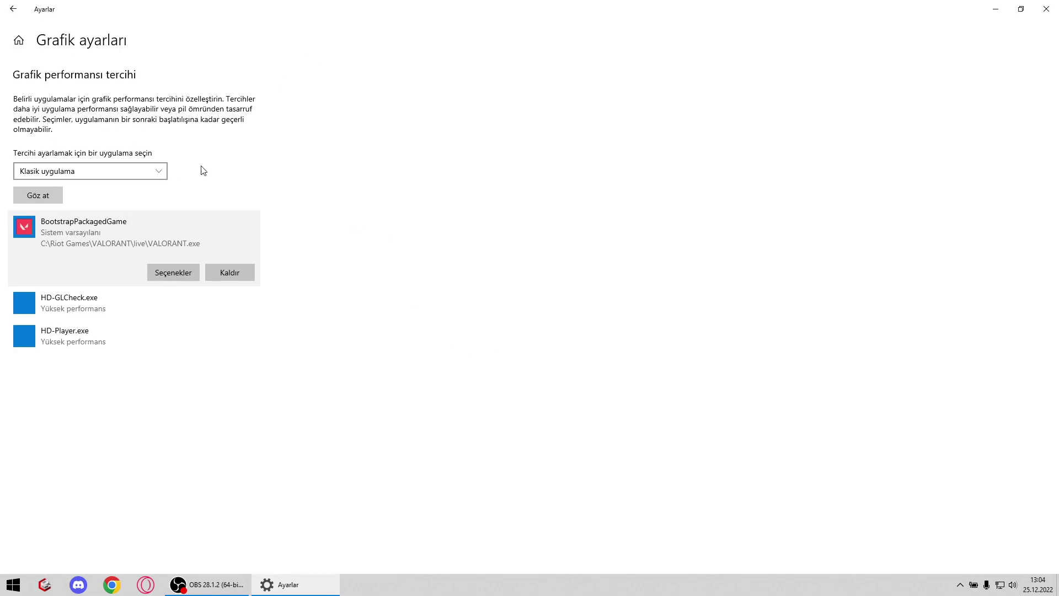
click(1046, 8)
- Reopen Ayarlar, search for "güç", and open Ek güç ayarları from the Güç ve uyku page
click(13, 585)
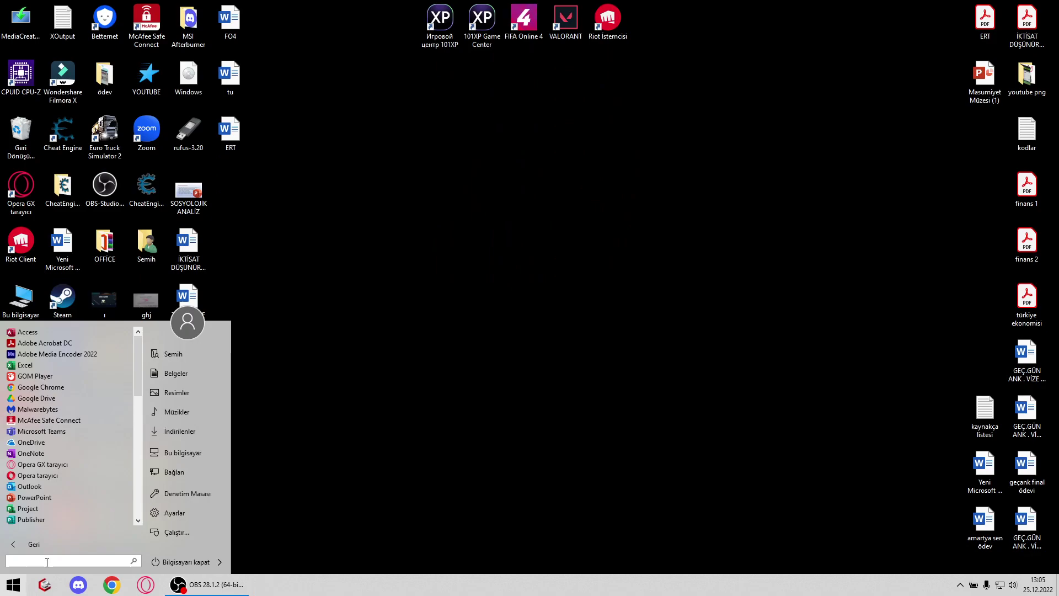
text(ayarlar)
key(Return)
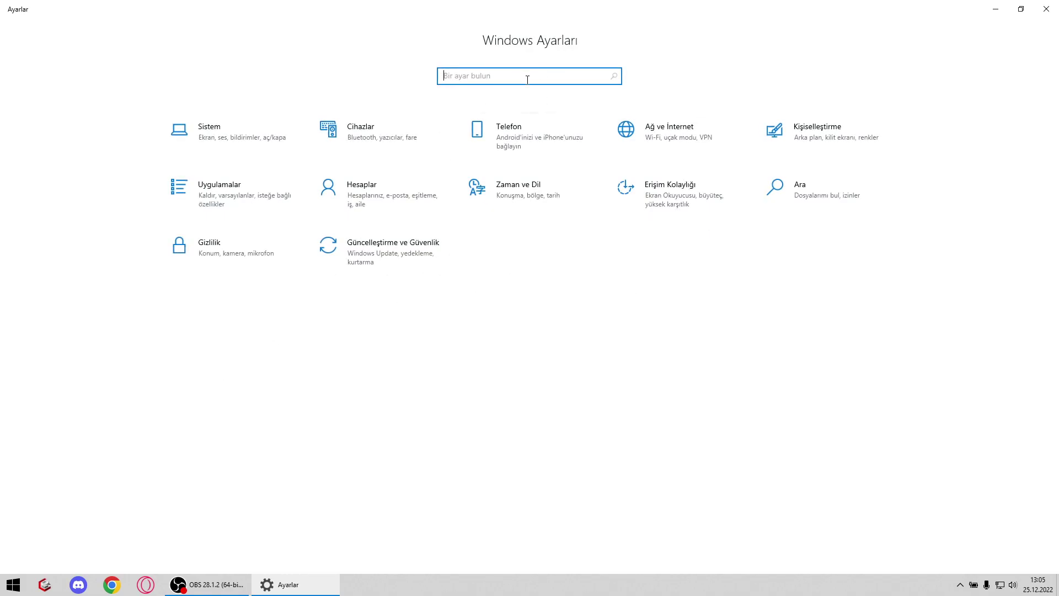
text(güç)
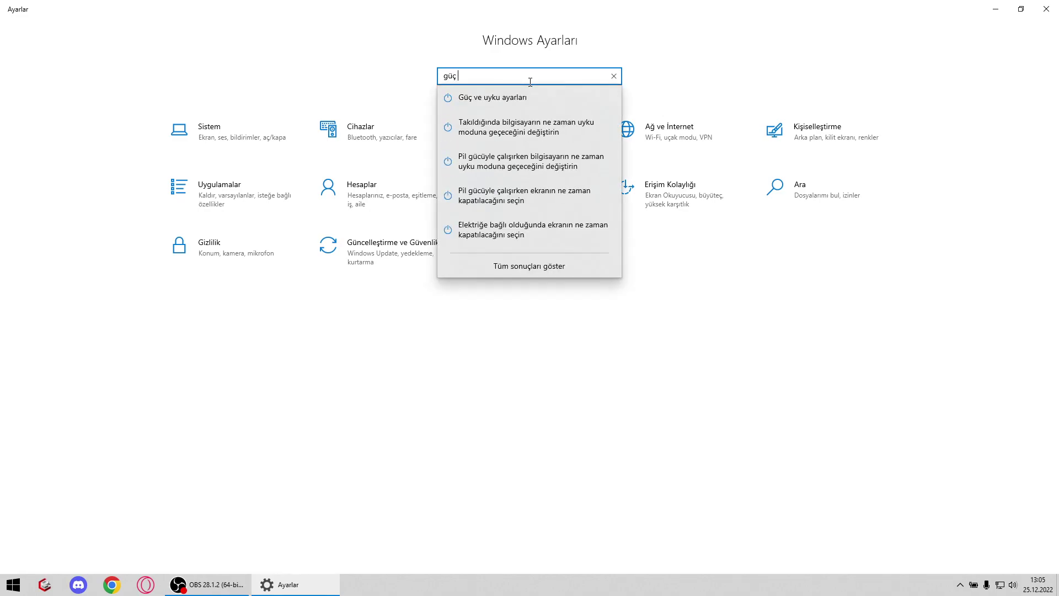
click(533, 96)
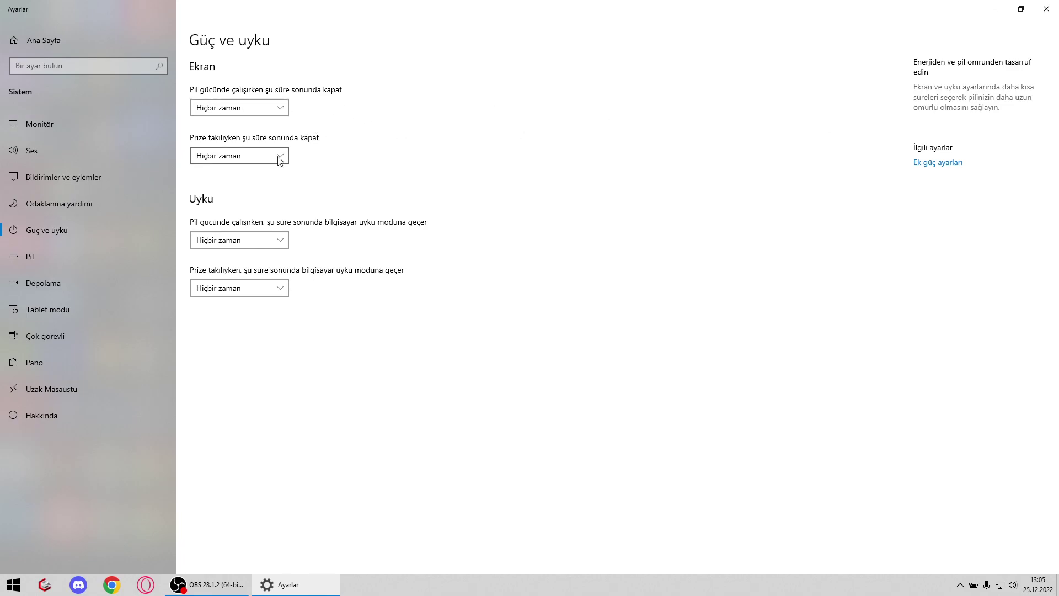
click(100, 231)
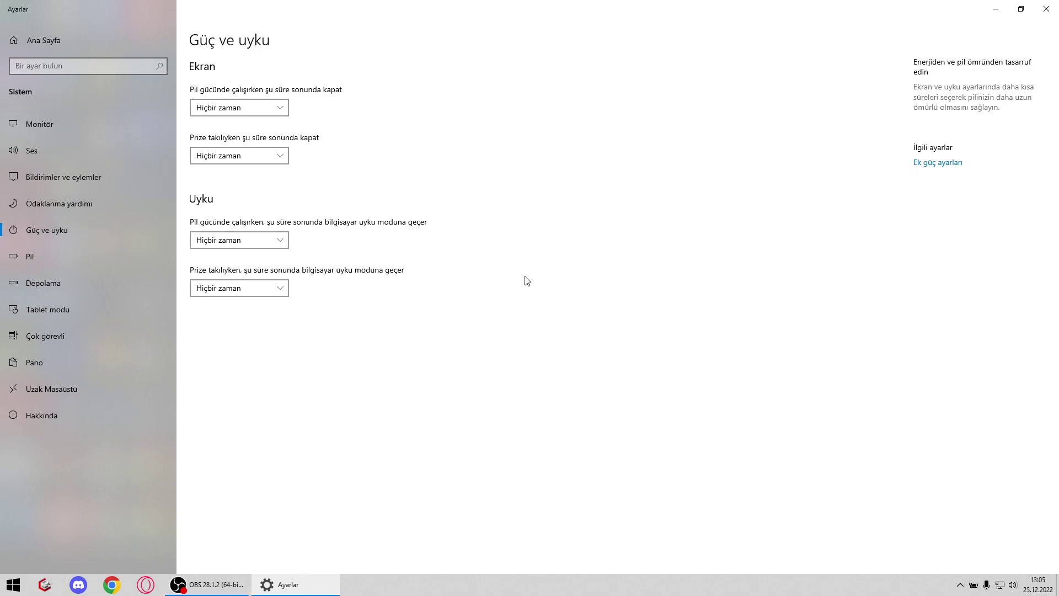
click(936, 163)
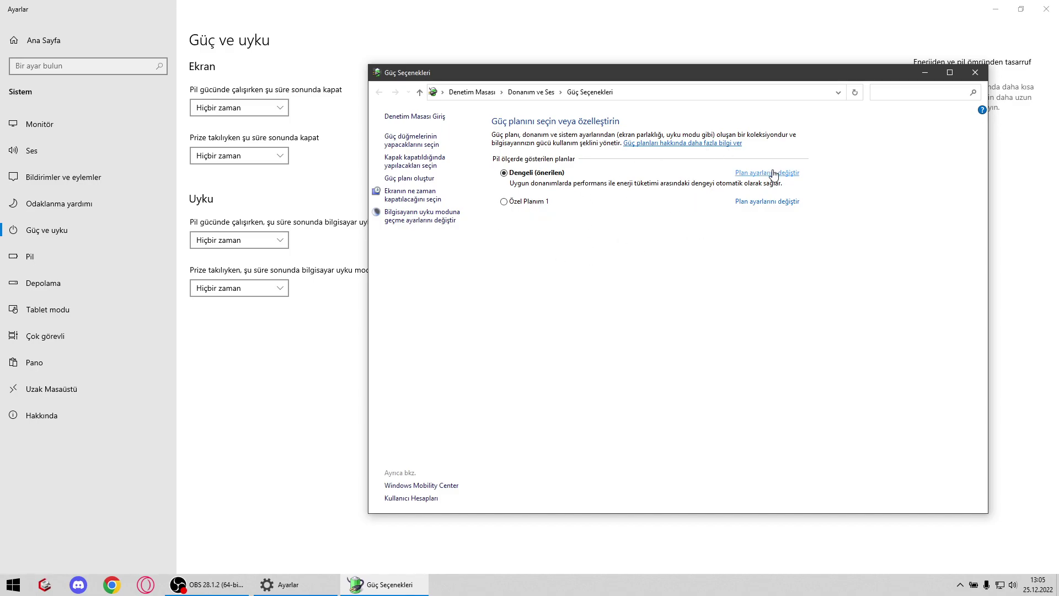
click(423, 179)
click(531, 208)
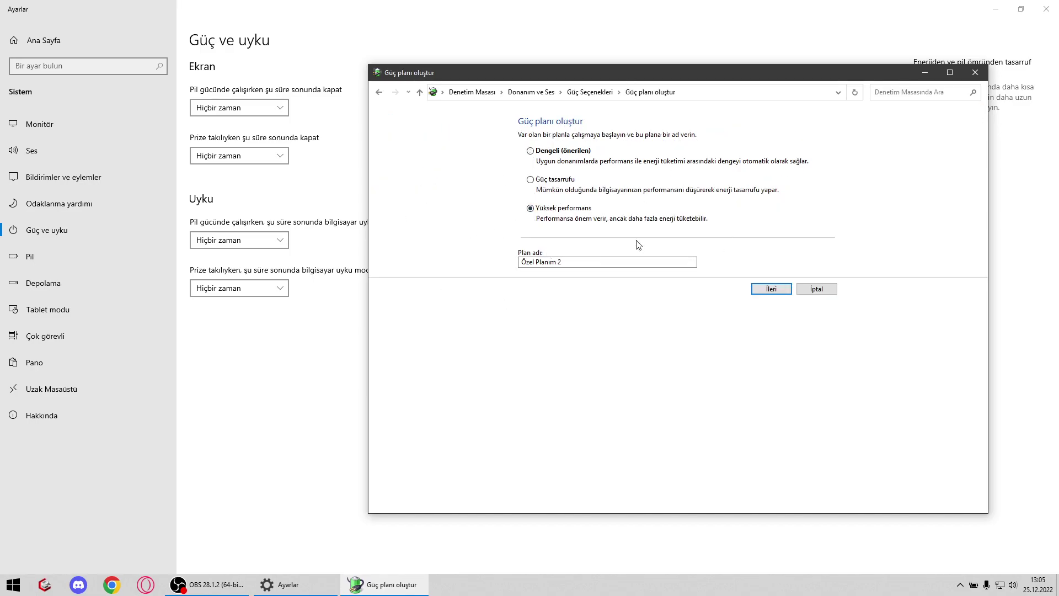
click(771, 289)
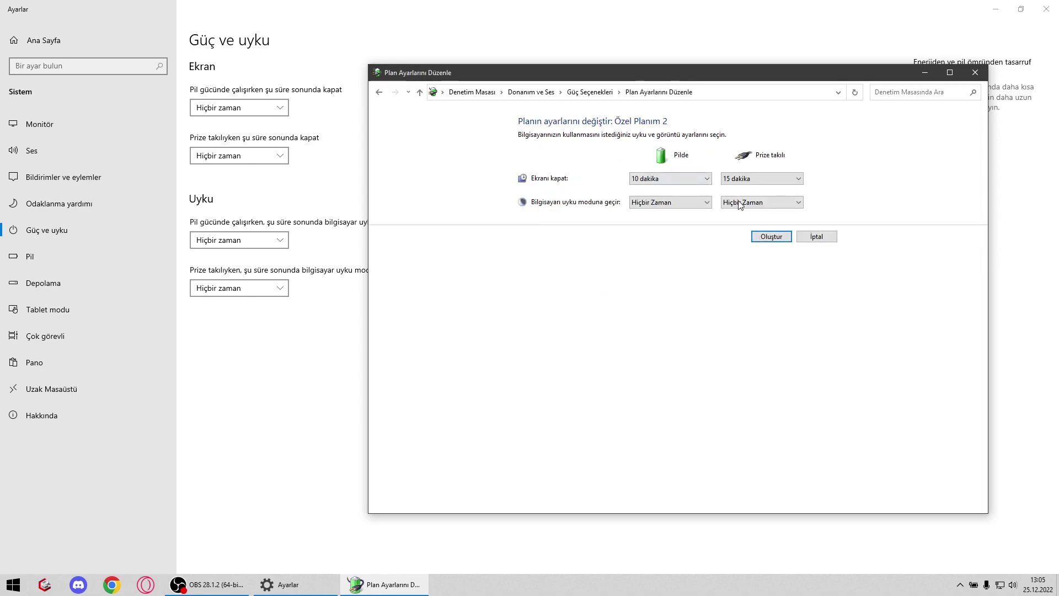
click(819, 237)
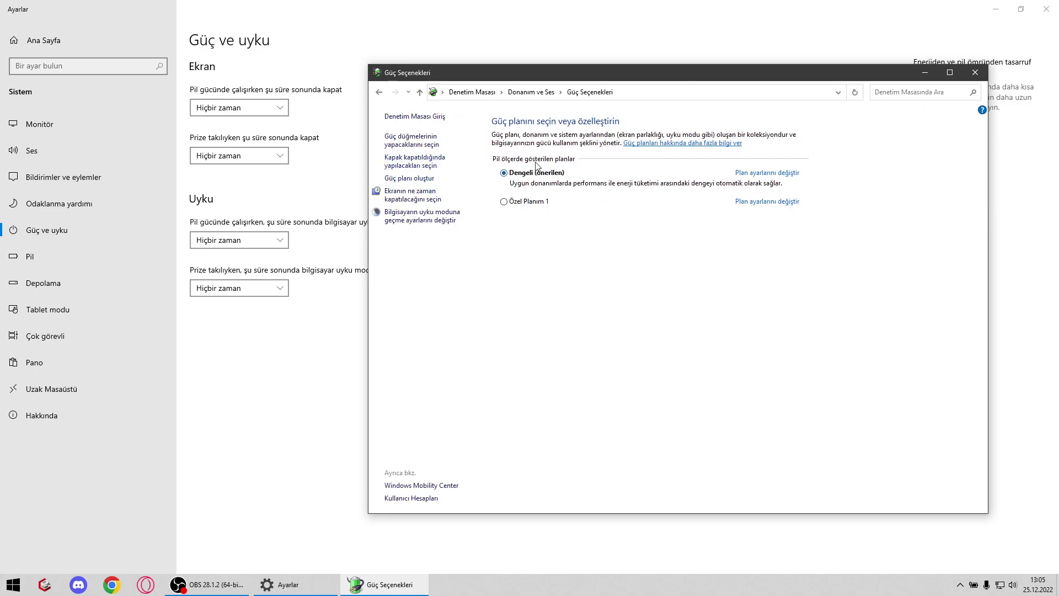
click(418, 179)
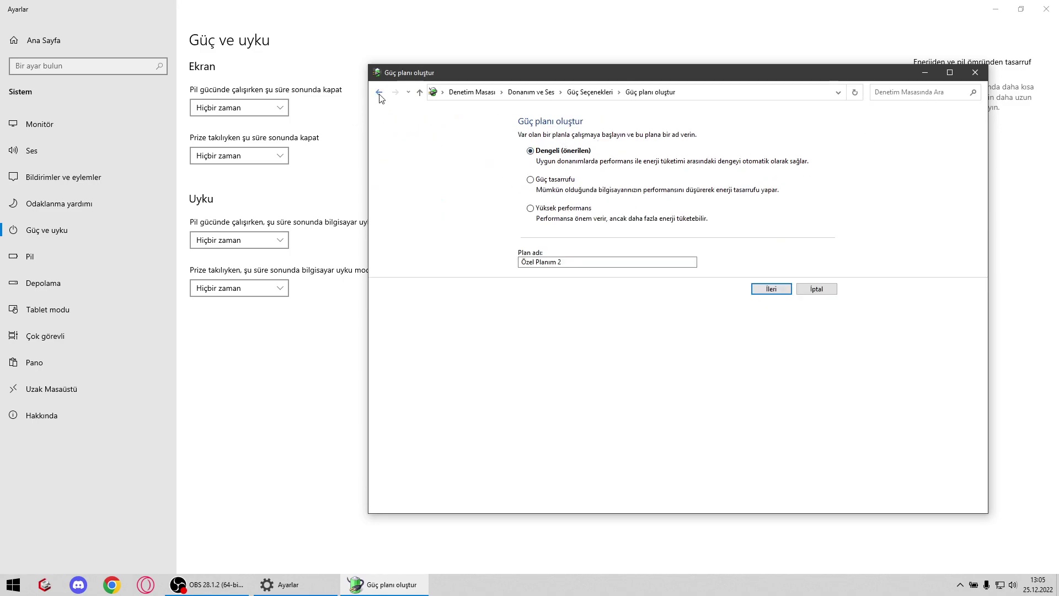
click(380, 92)
click(429, 178)
click(541, 212)
click(772, 289)
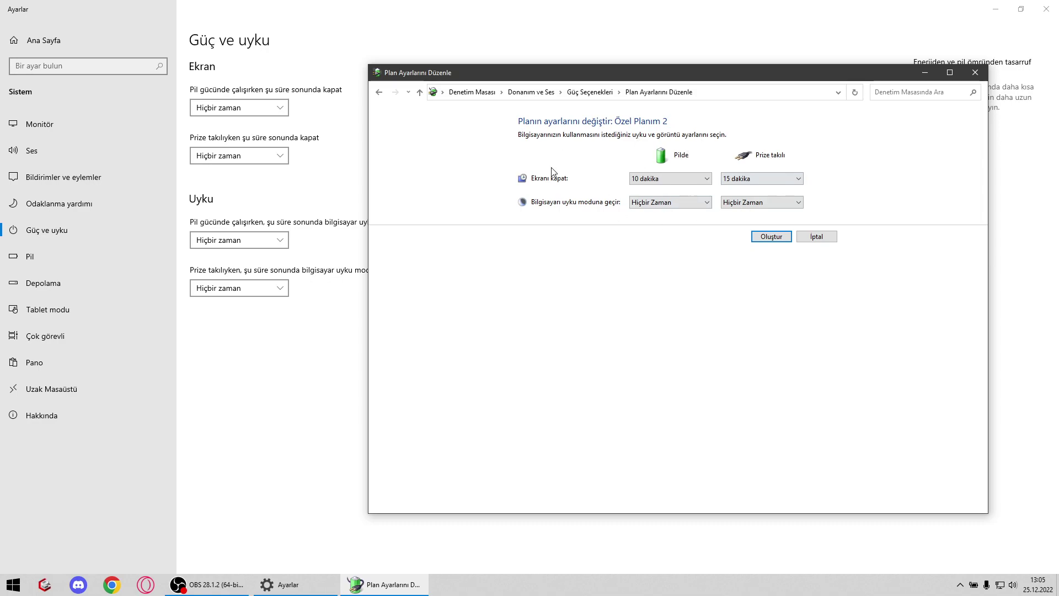
click(821, 239)
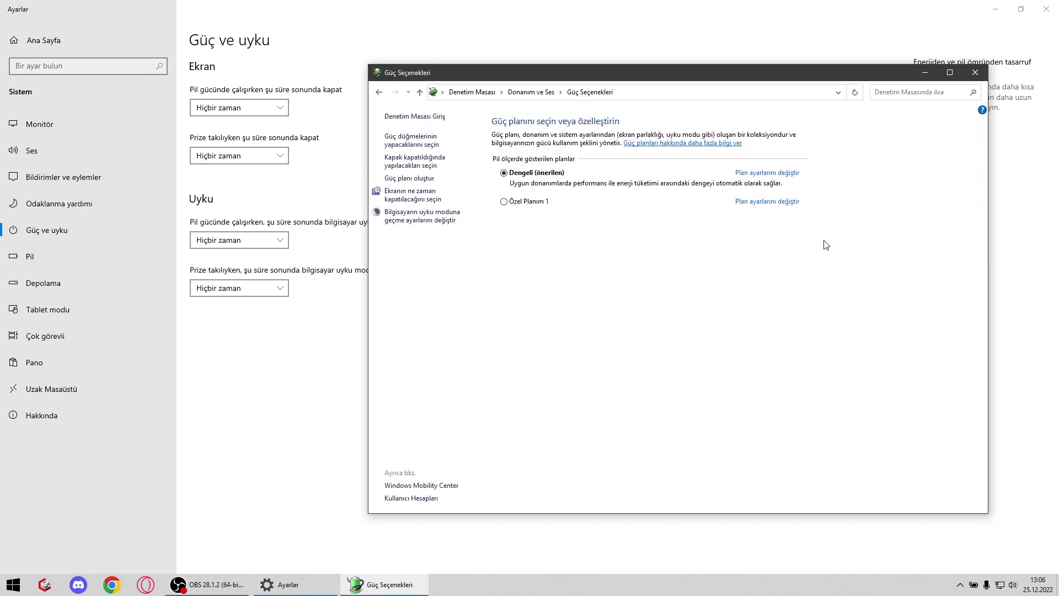
- Close the power settings windows, search for "odaklanma", and review Odaklanma yardımı ayarları before closing it
click(976, 73)
click(1047, 9)
key(super)
text(odaklanma)
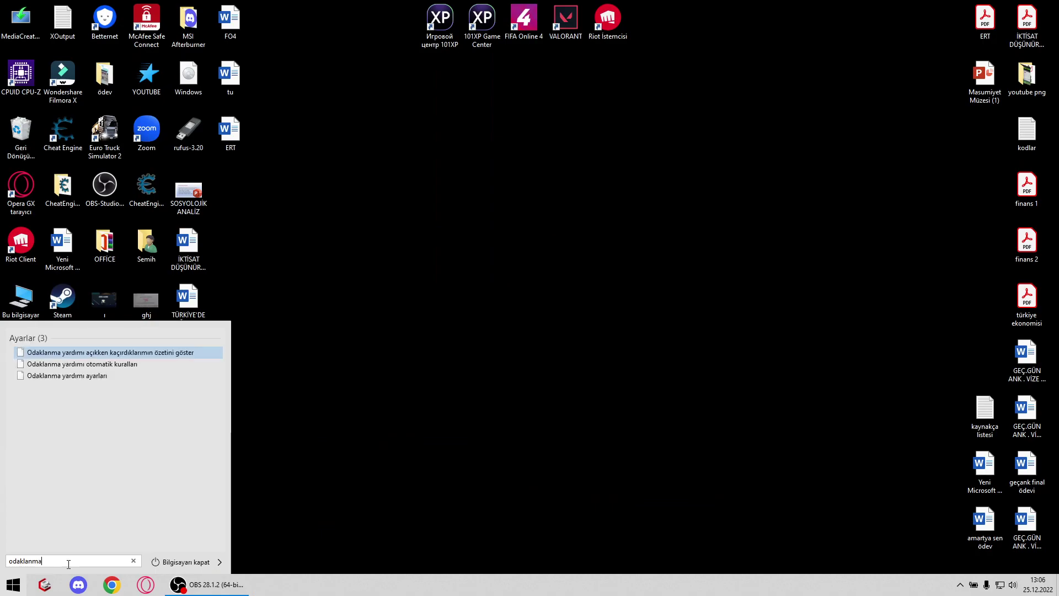
click(162, 376)
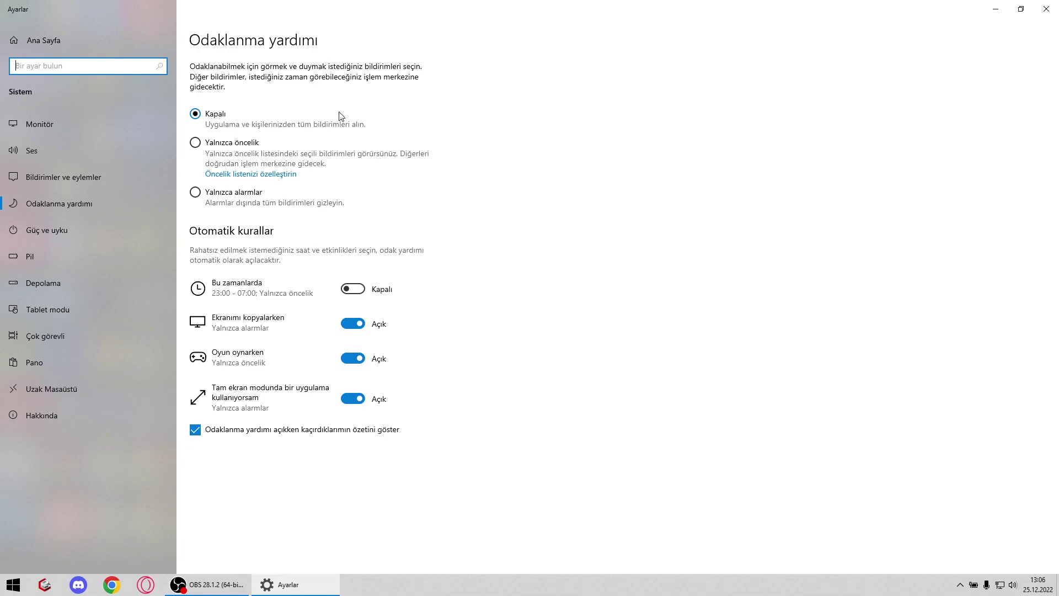
click(1047, 9)
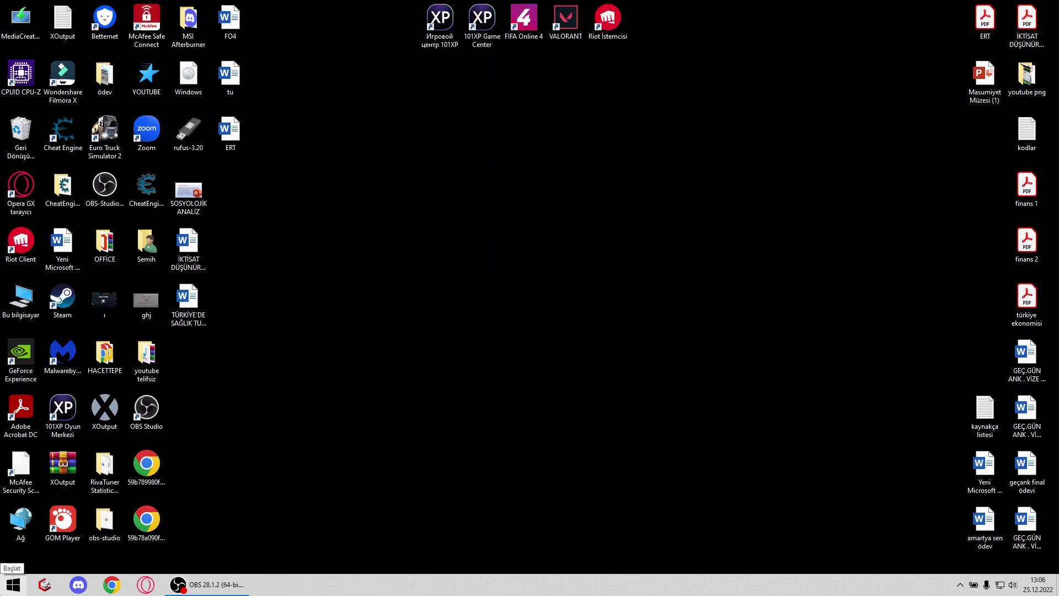
- Open Bu bilgisayar and show the properties of Yerel Disk (C:)
double_click(20, 298)
click(388, 199)
right_click(385, 199)
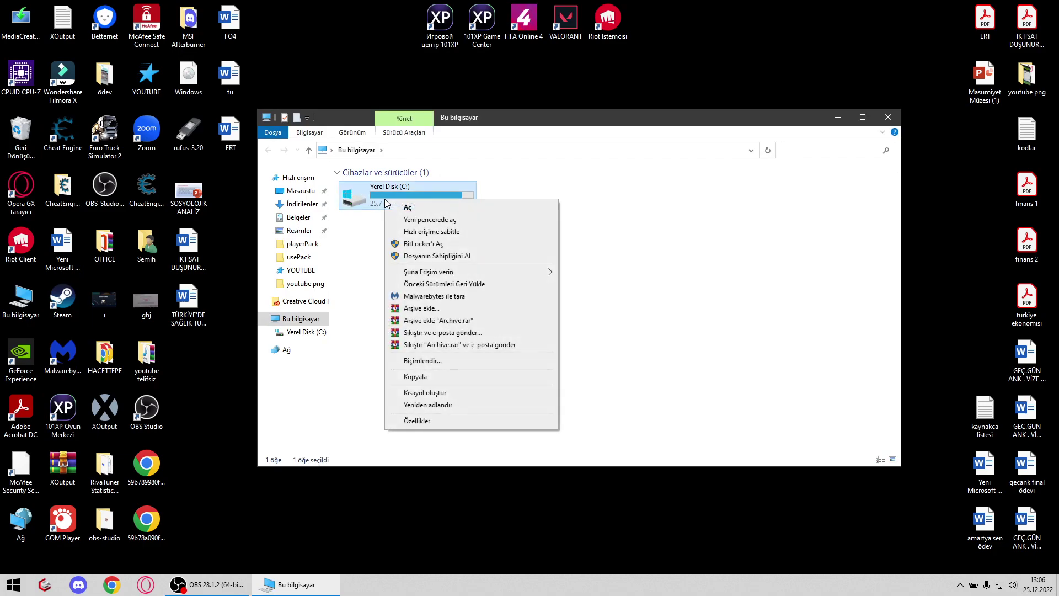
click(734, 370)
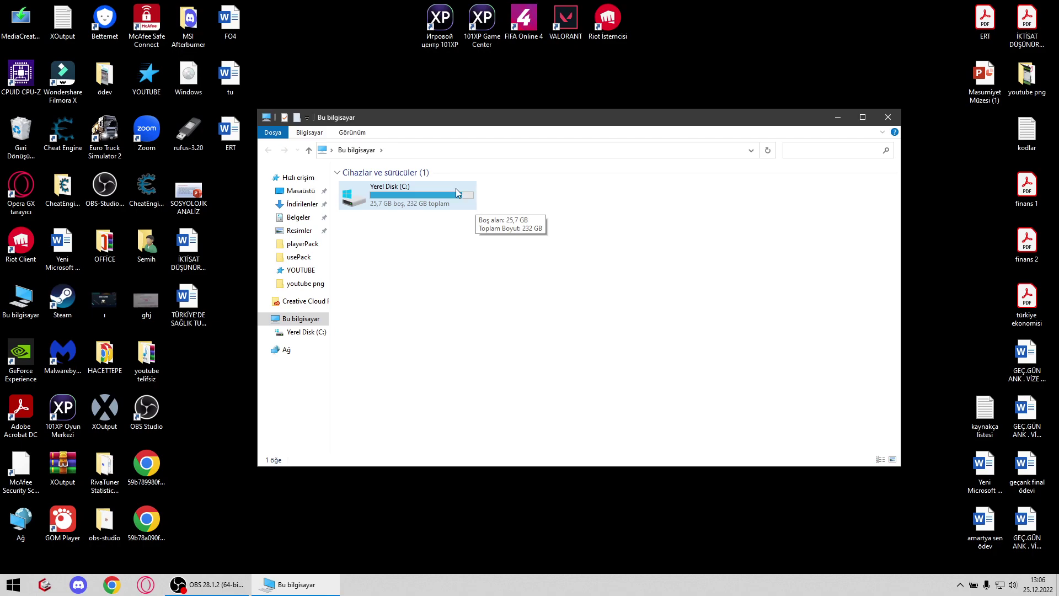
right_click(428, 204)
click(461, 422)
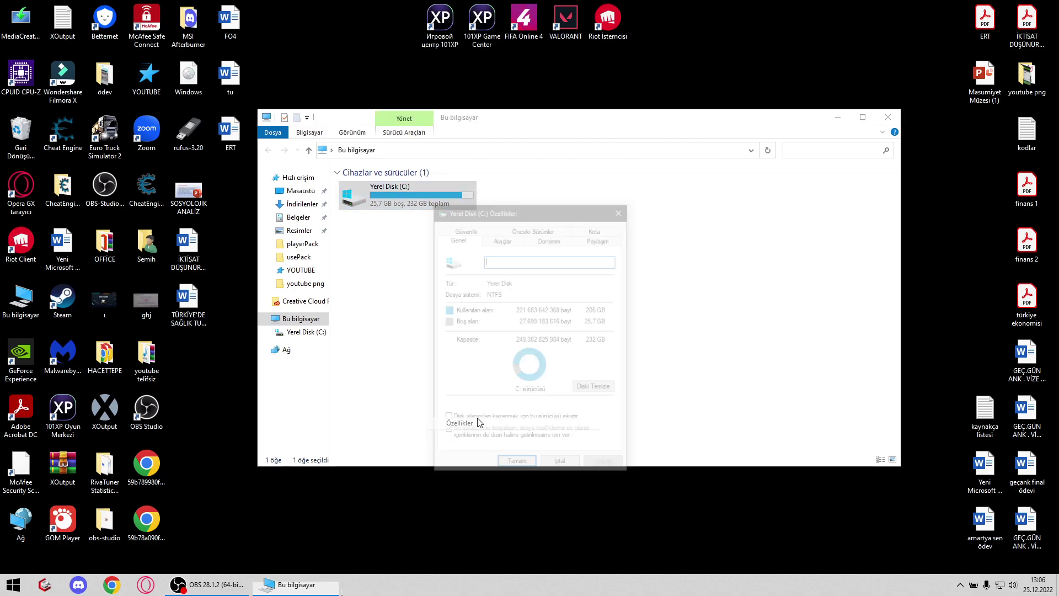
- Run drive optimisation on the C: drive from its properties
click(504, 239)
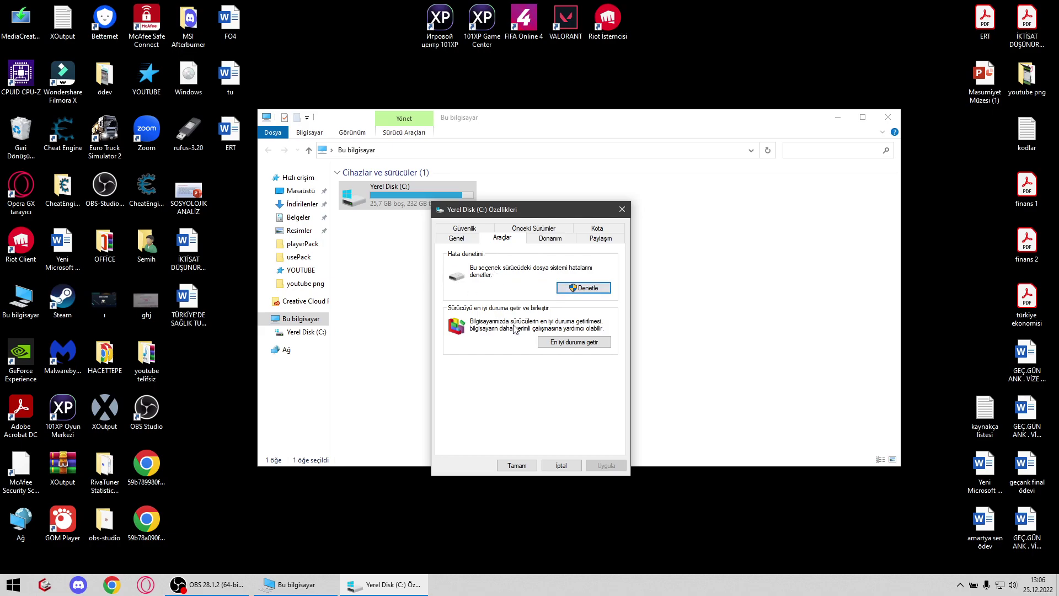
click(563, 342)
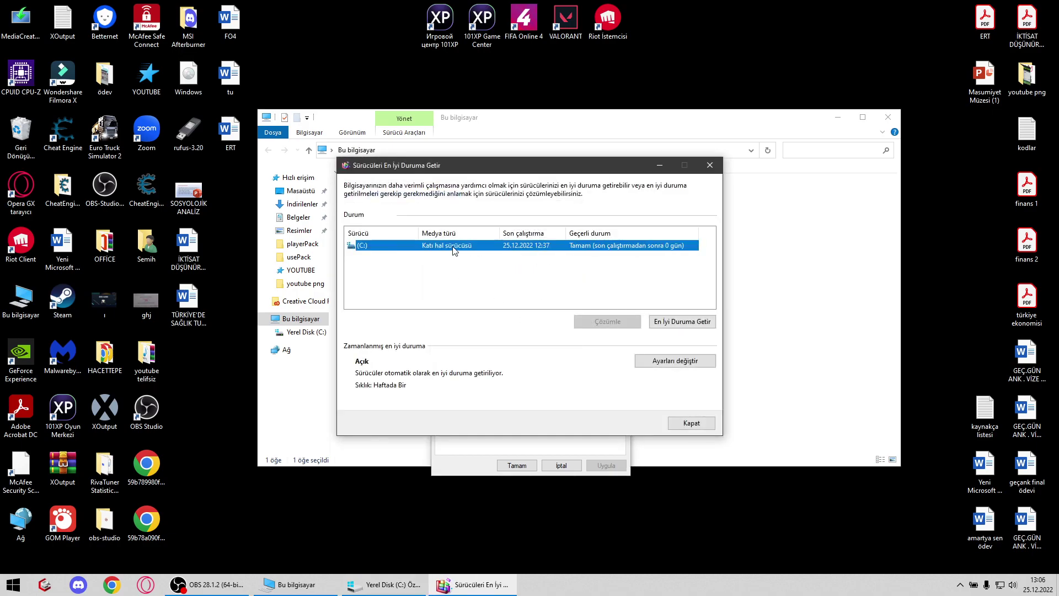
click(684, 327)
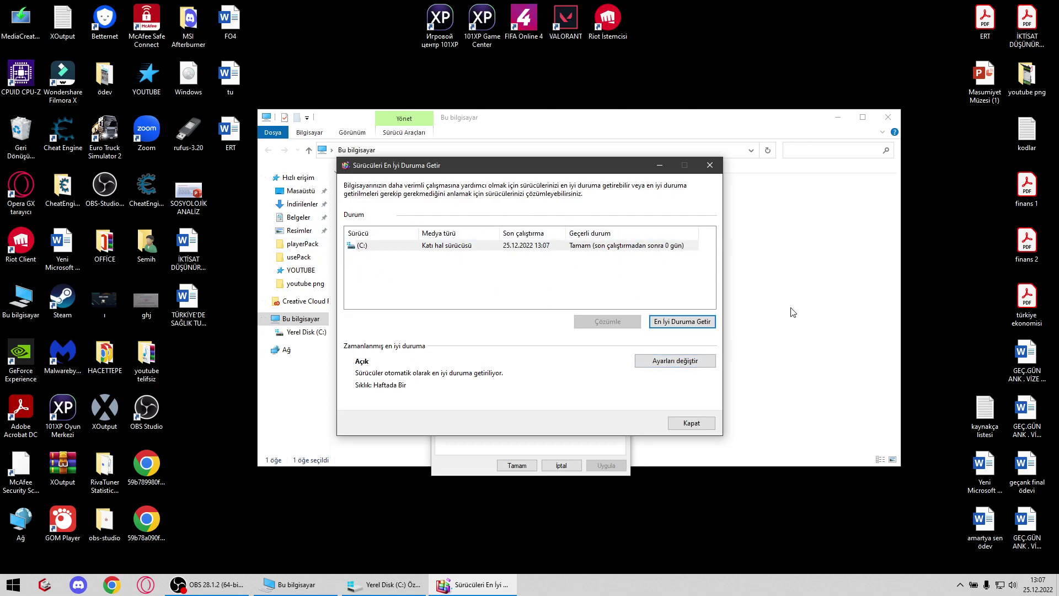
- Set the scheduled optimisation frequency to Günlük and close the drive dialogs and the Bu bilgisayar window
click(694, 361)
click(518, 251)
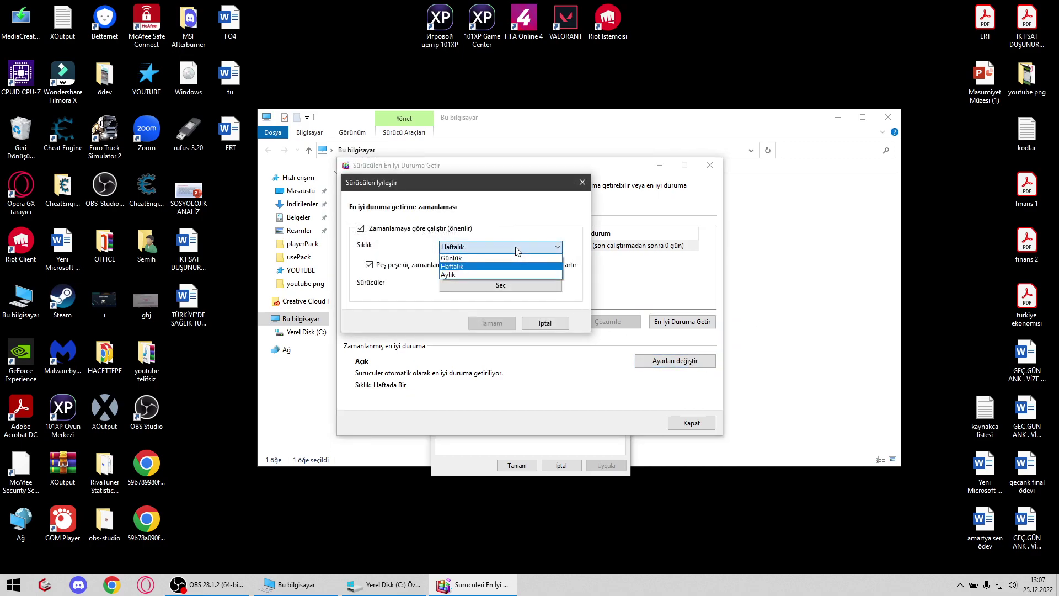
click(520, 258)
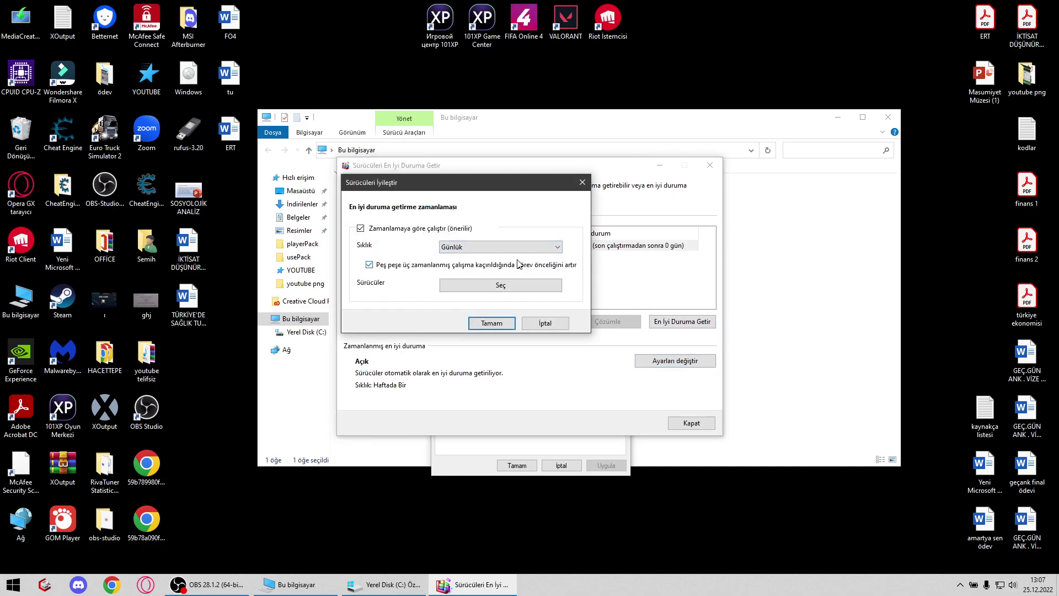
click(491, 323)
click(692, 423)
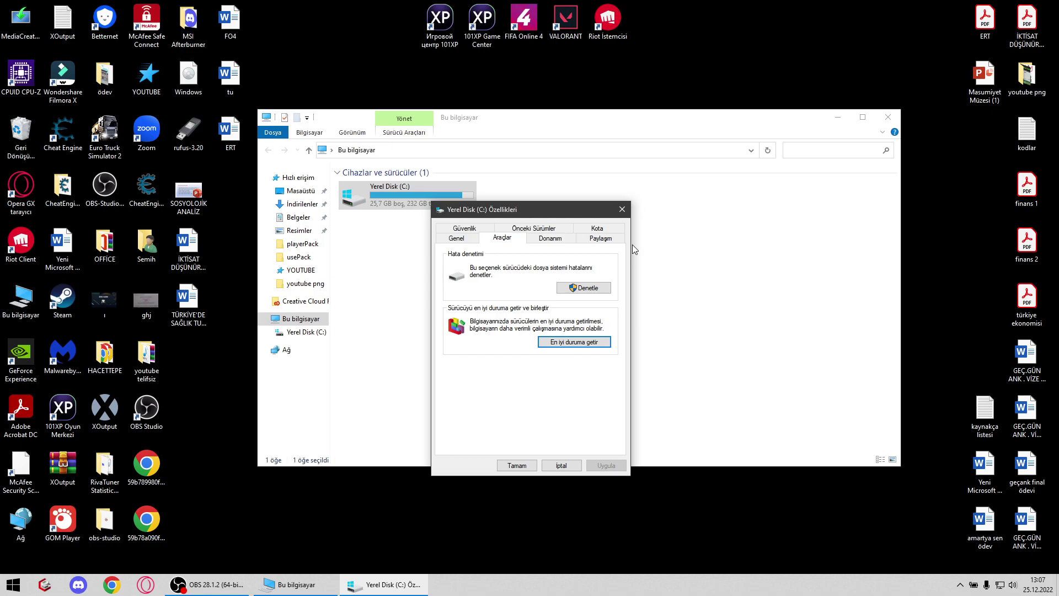
click(517, 465)
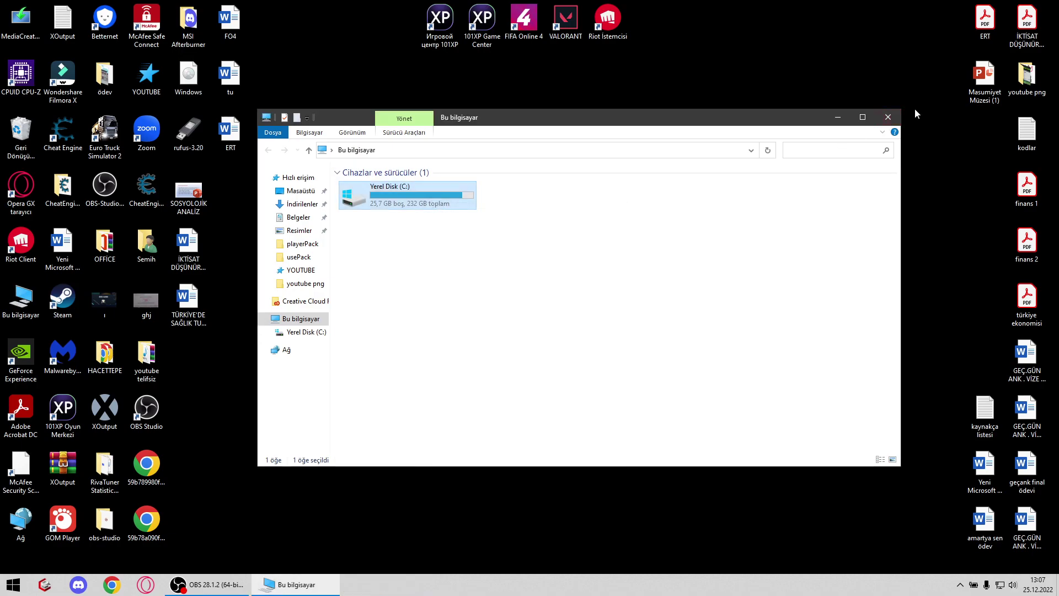
click(888, 117)
click(14, 584)
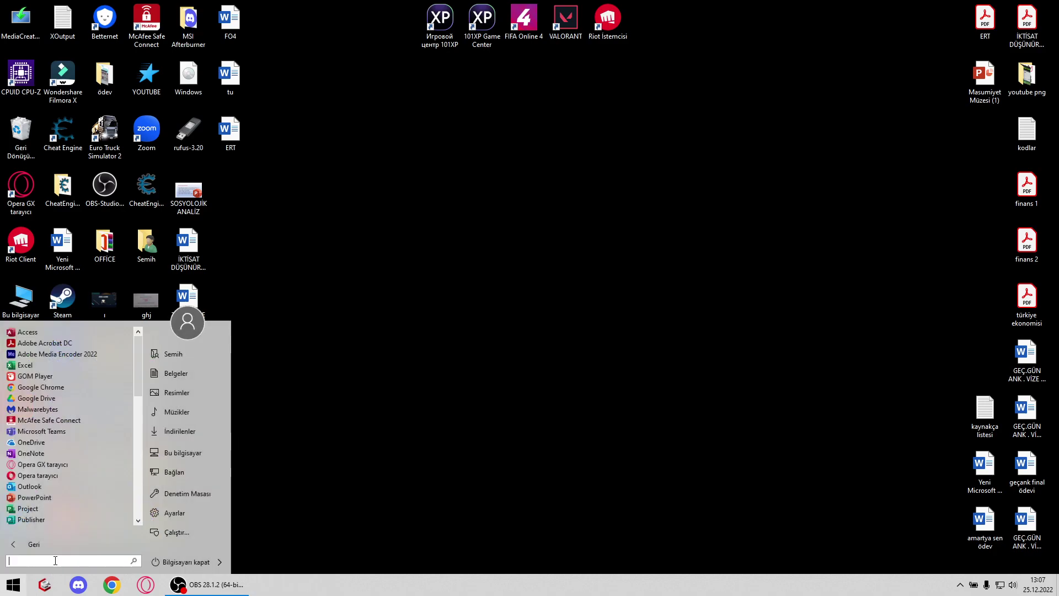
text(msconfig)
click(80, 358)
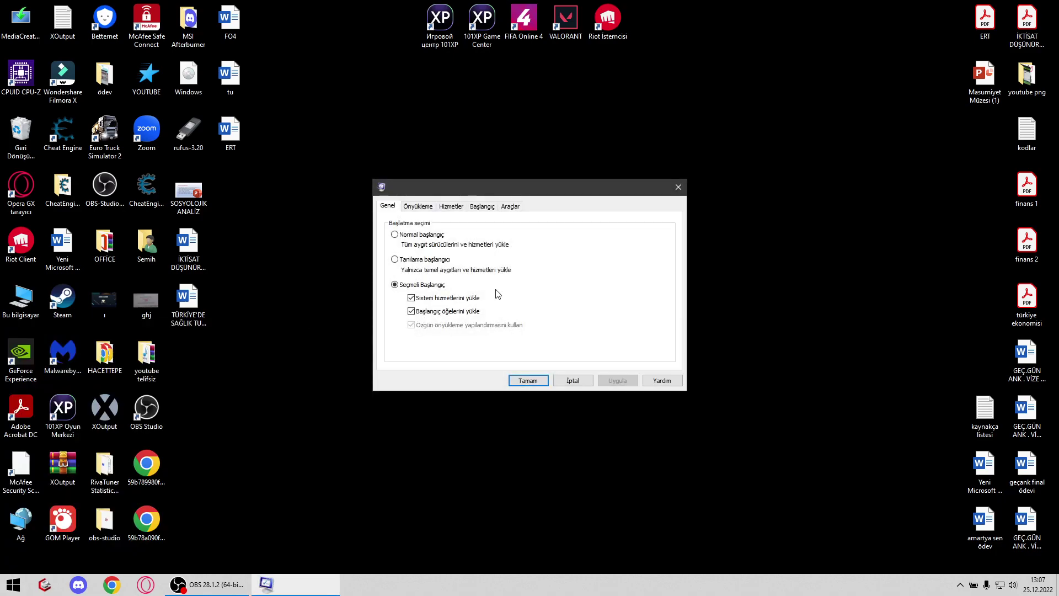
click(21, 582)
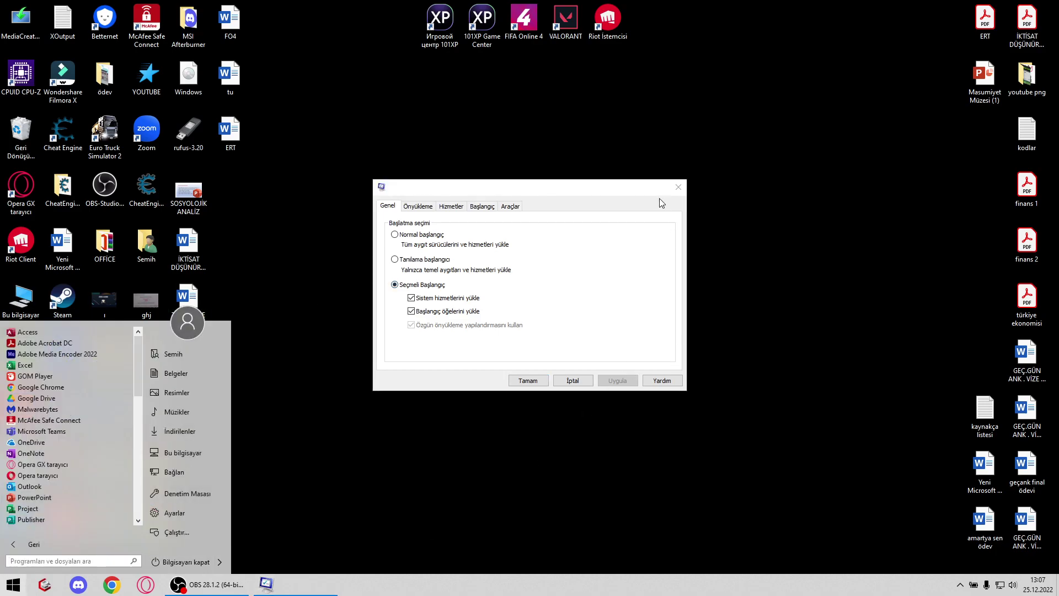
key(Escape)
key(Escape)
- Search for "msconfig", launch it and open the advanced boot options for Windows 10
click(12, 584)
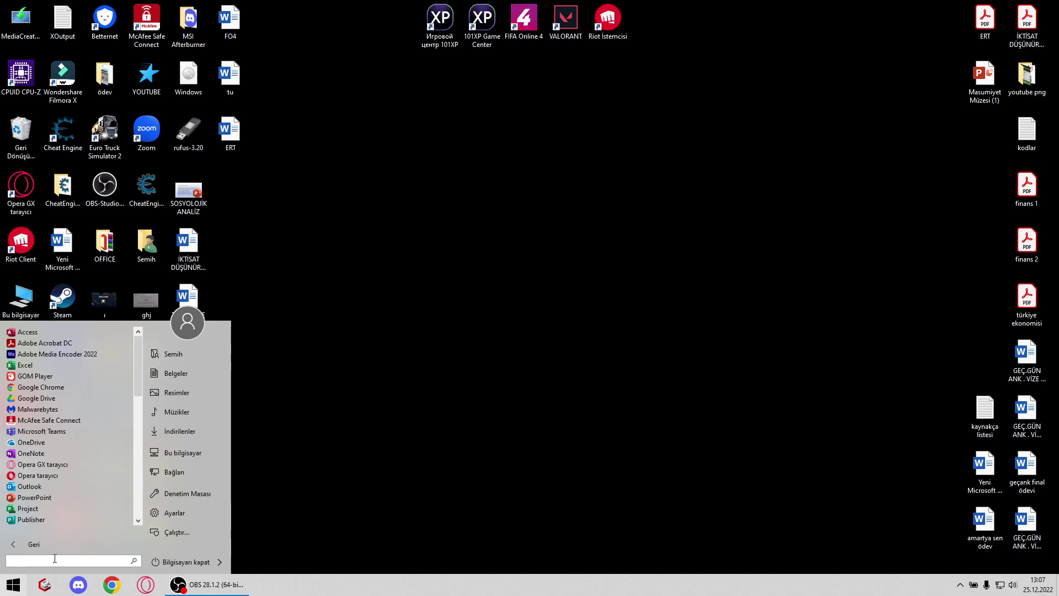
text(msconfig)
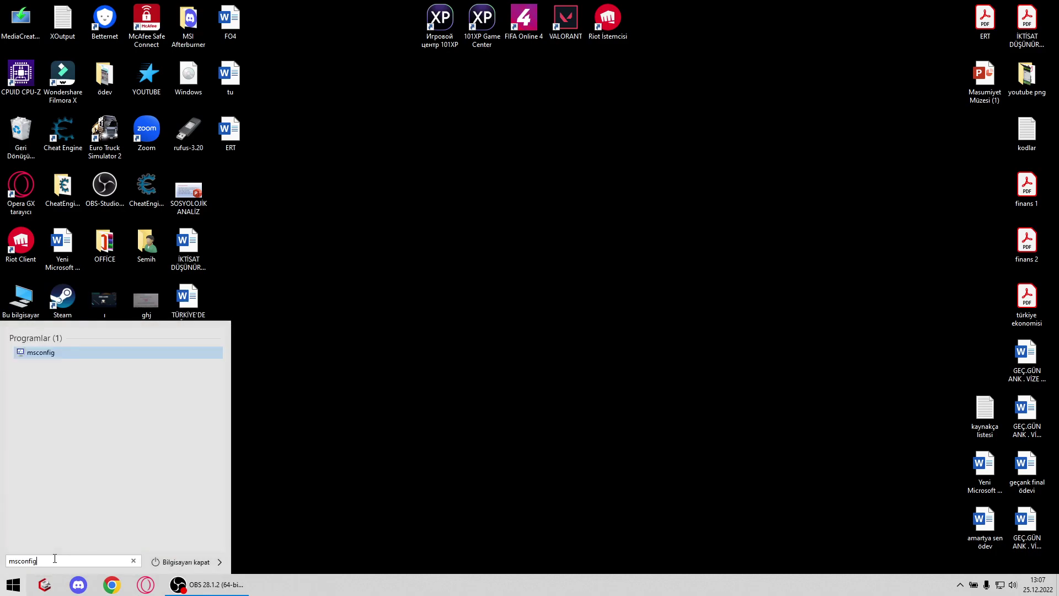
click(135, 354)
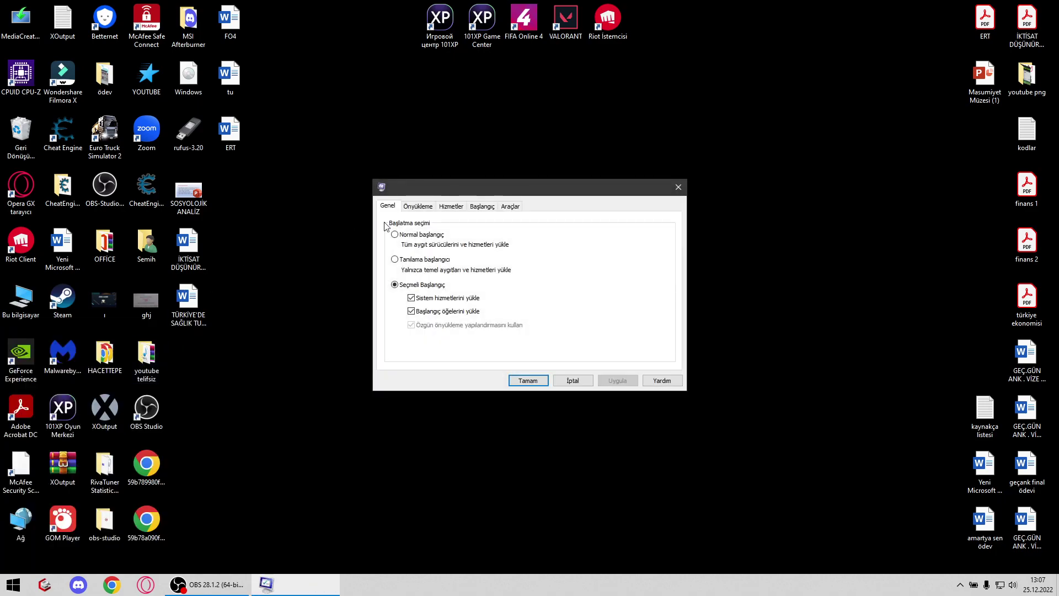
click(417, 206)
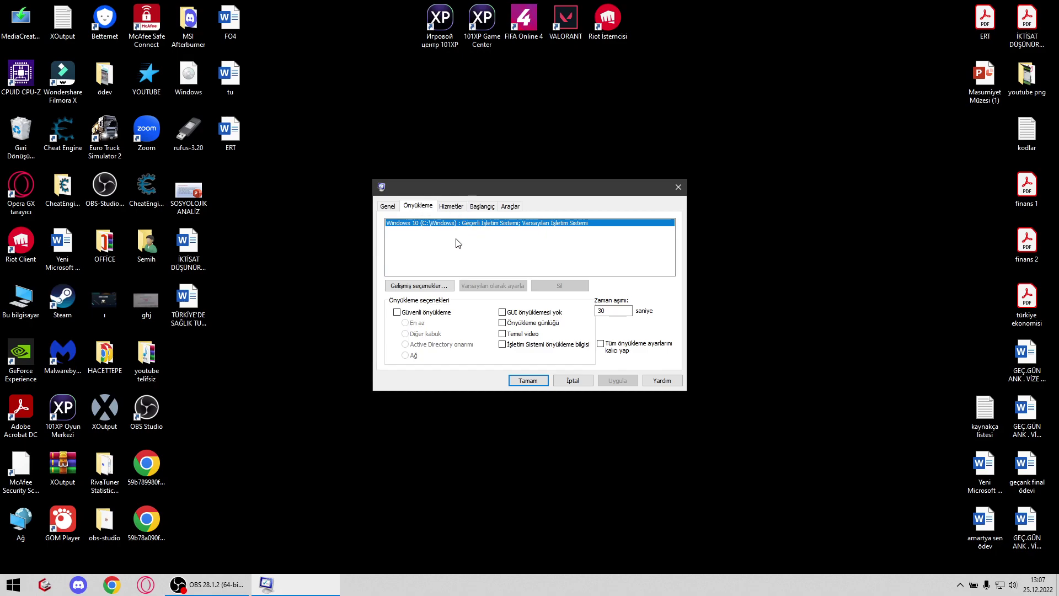
click(393, 206)
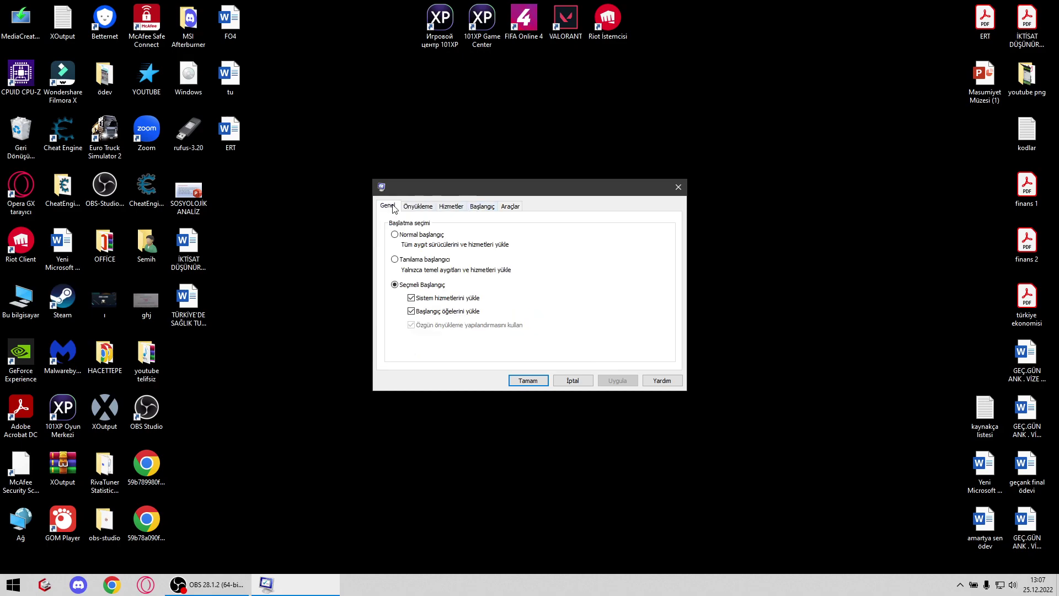
click(425, 207)
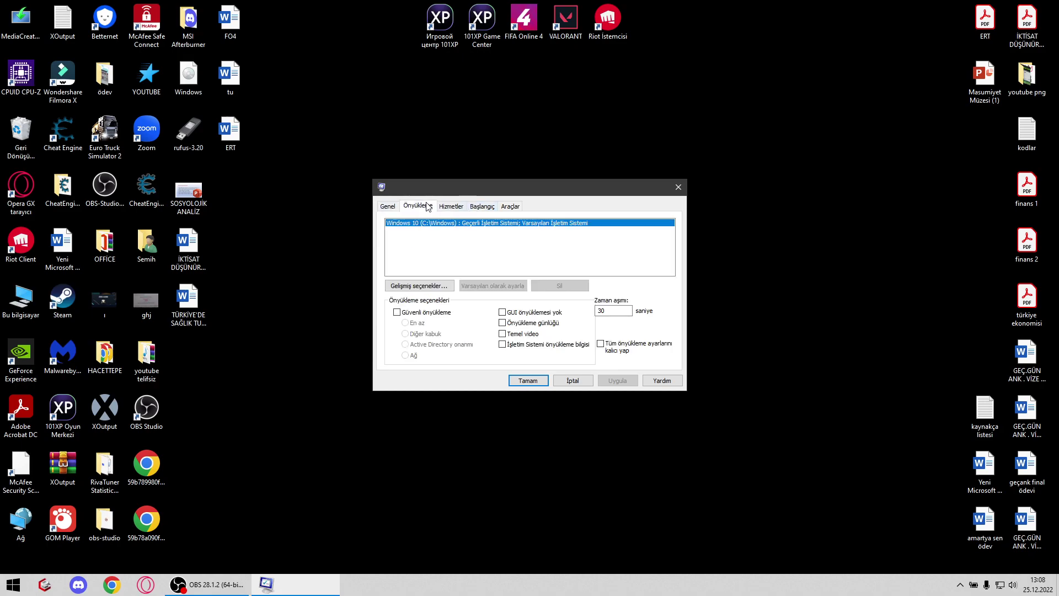
click(446, 287)
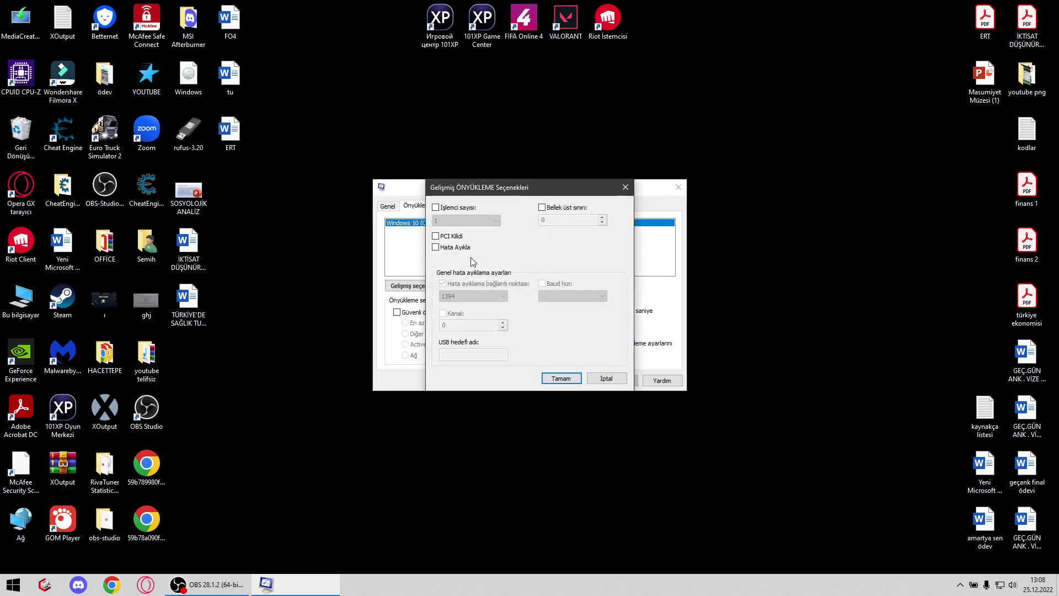
click(468, 211)
click(475, 218)
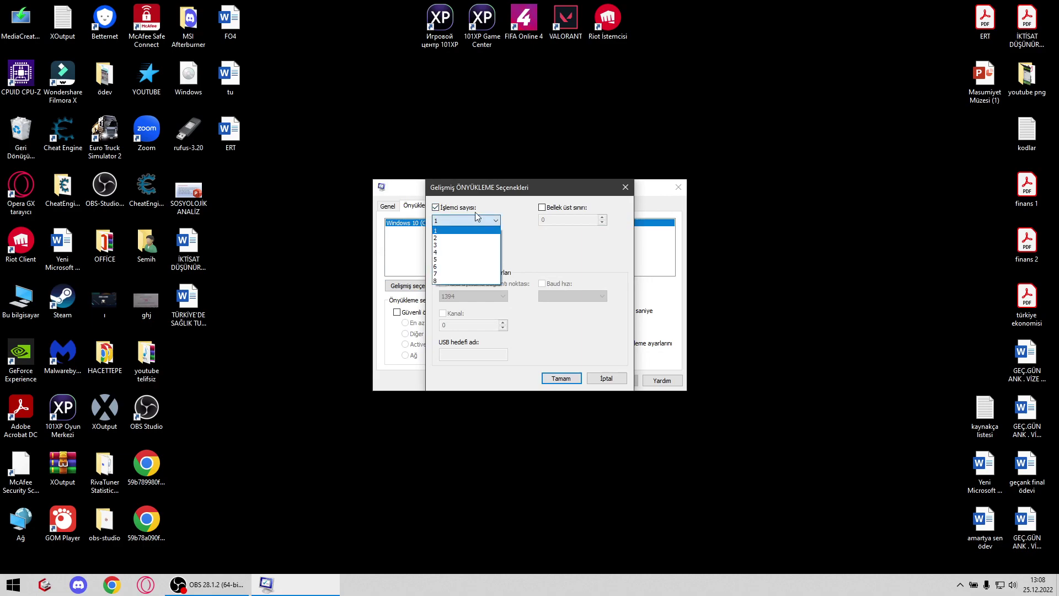
click(475, 212)
click(475, 212)
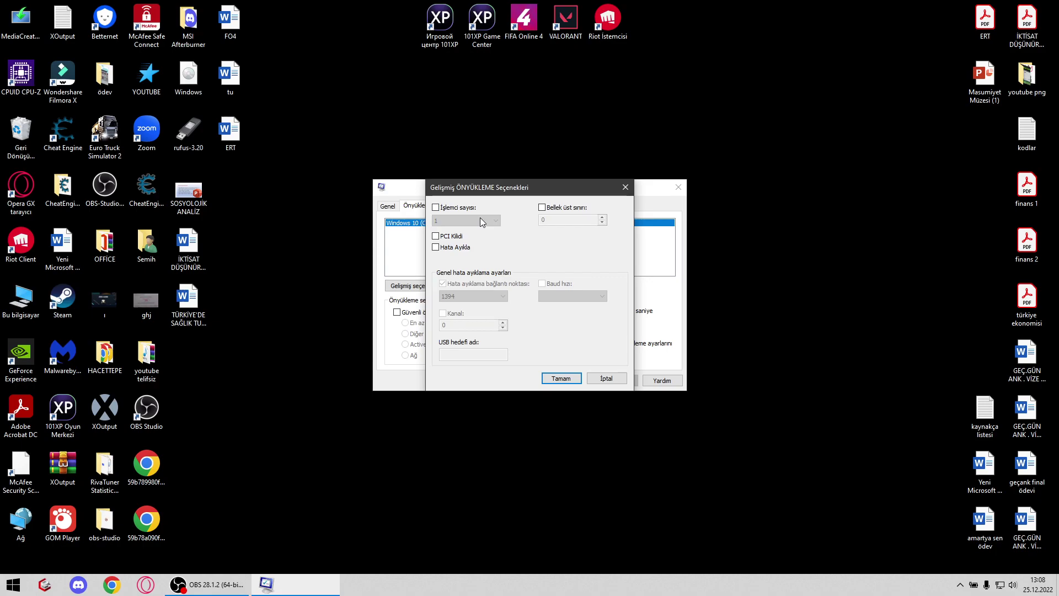
- Enable İşlemci sayısı with a value of 8, apply the boot configuration and dismiss the restart prompt without restarting
click(471, 210)
click(487, 220)
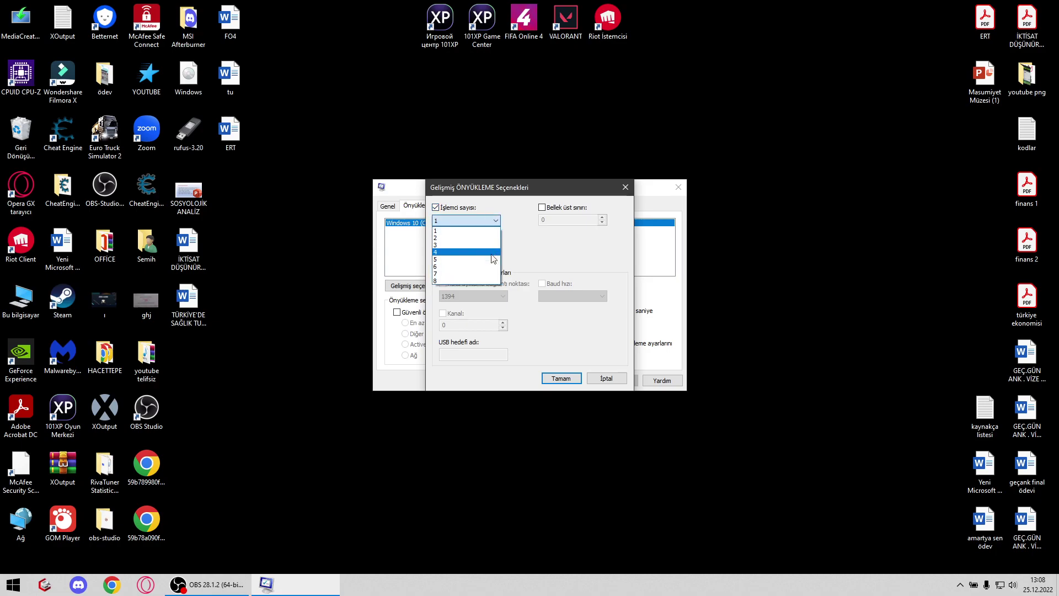
click(491, 281)
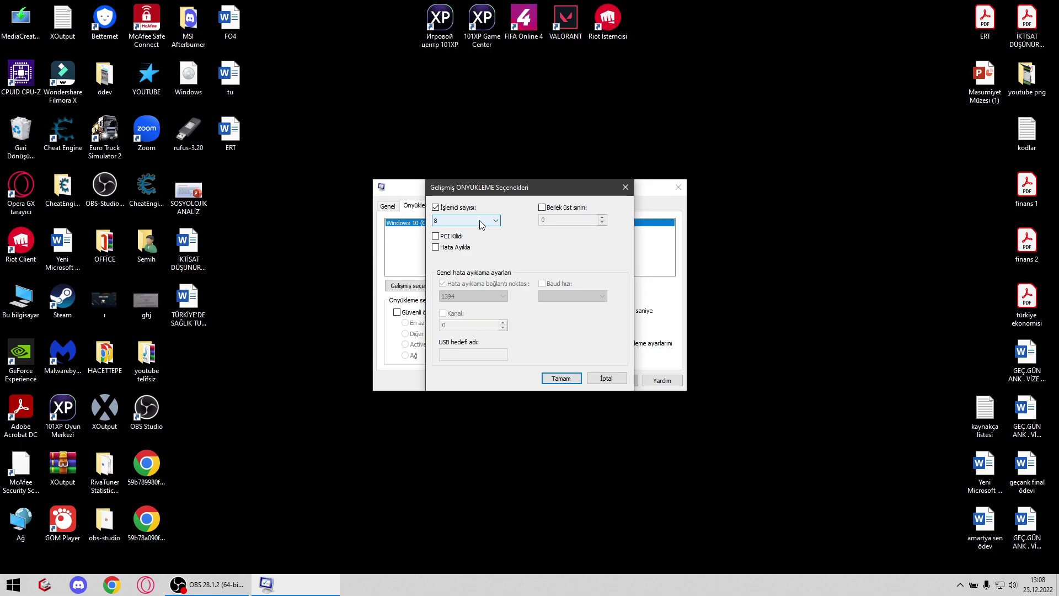
click(568, 379)
click(618, 380)
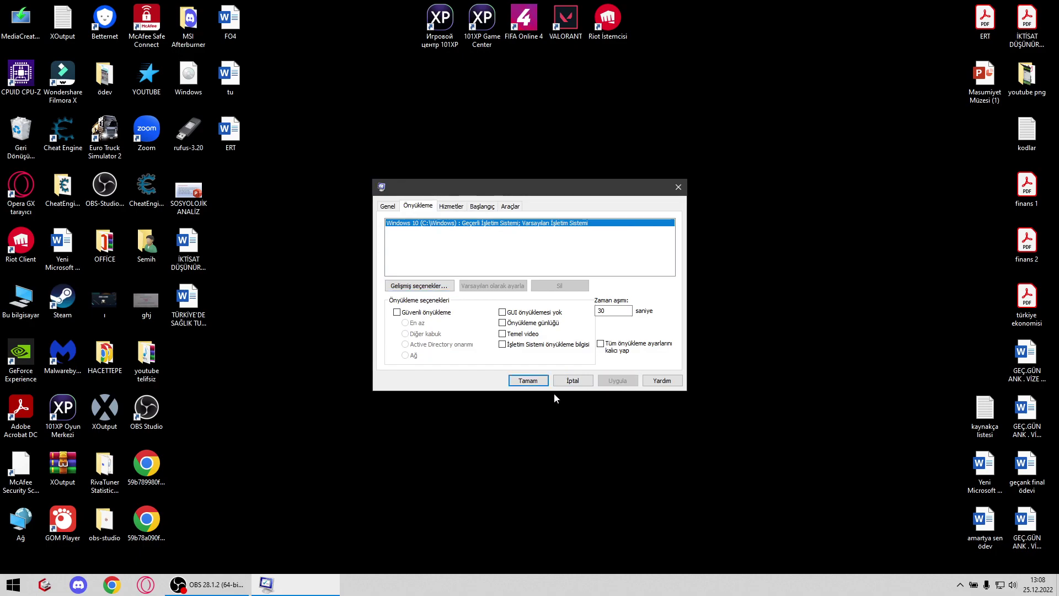
click(533, 382)
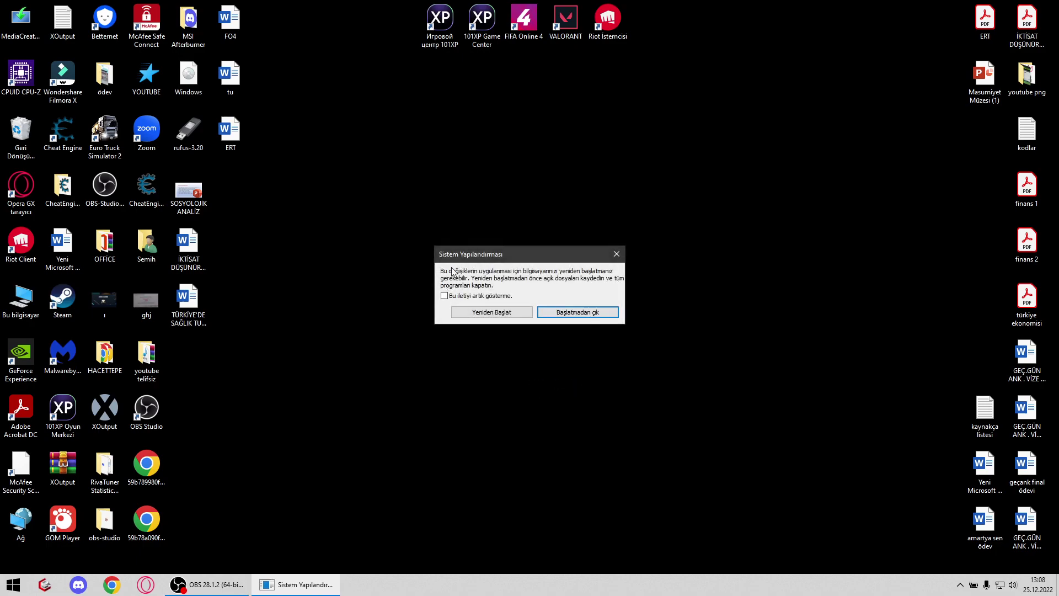
click(616, 254)
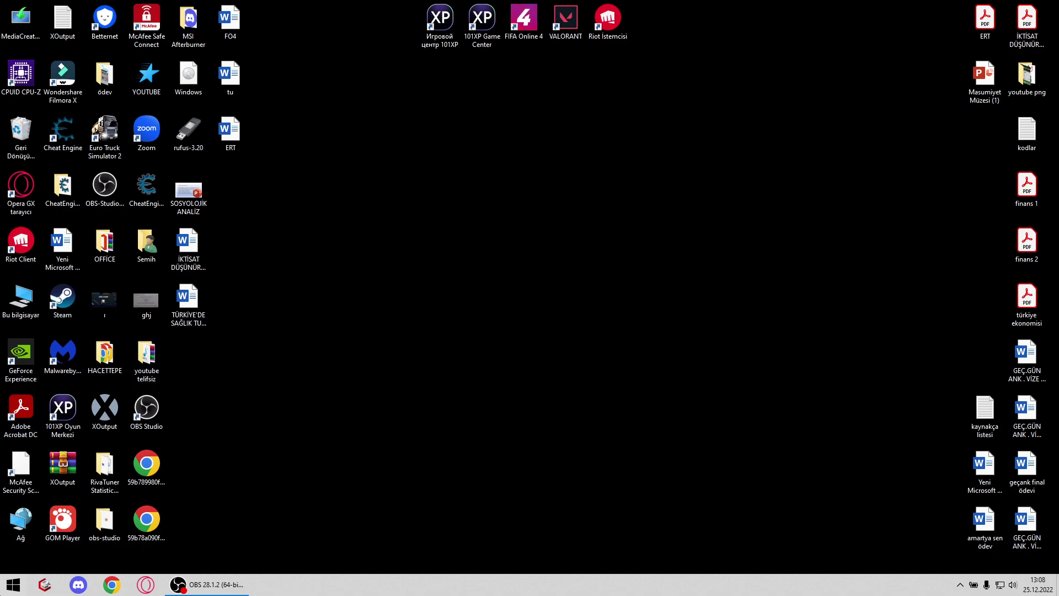
- Search for "arka plan", review the Arka plan uygulamaları settings and close the settings window
click(14, 584)
text(arka plan)
click(116, 354)
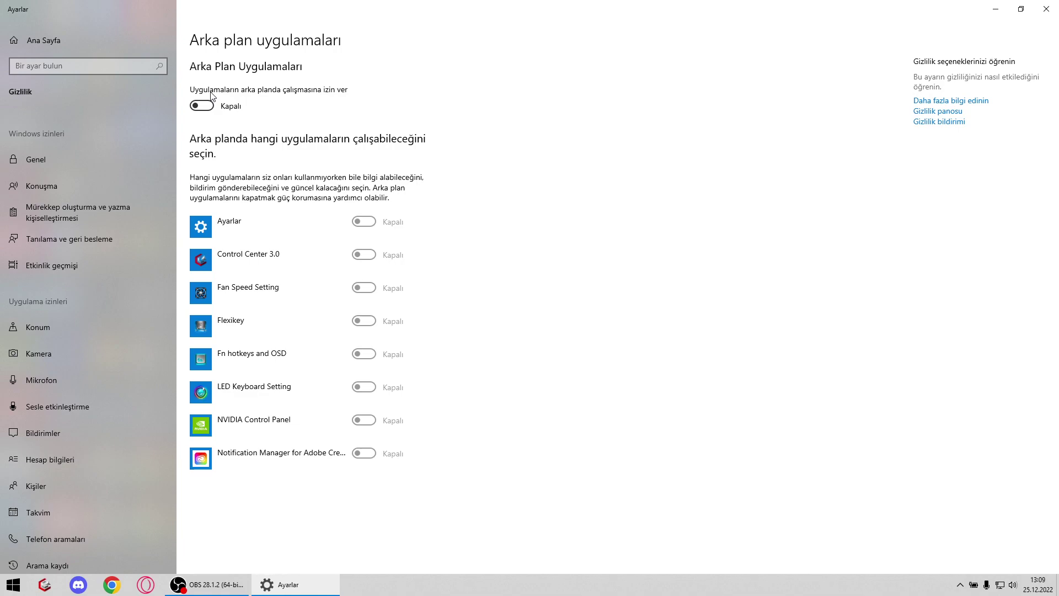
click(1047, 9)
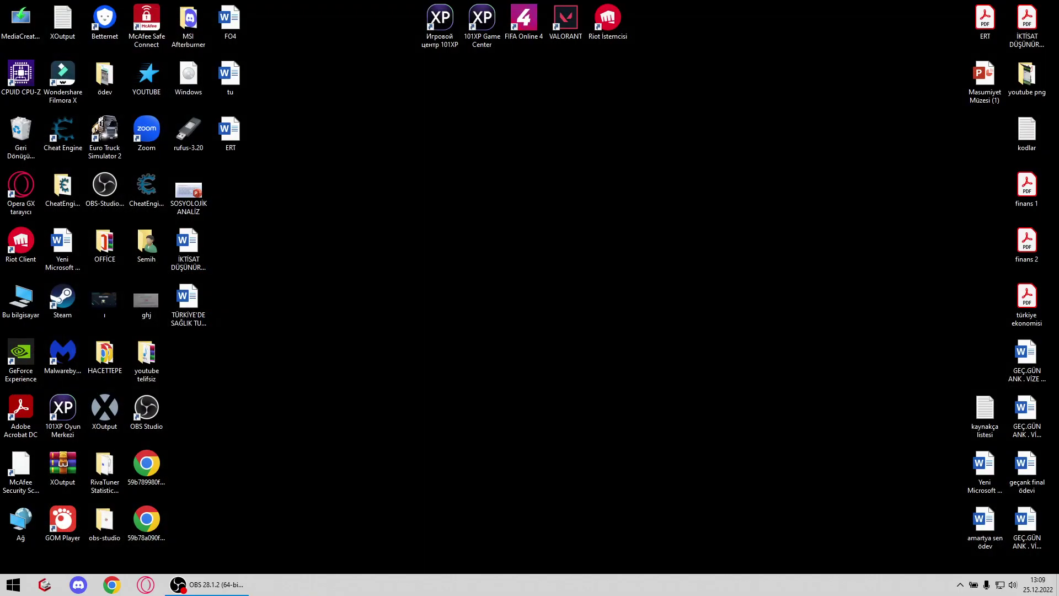
- Search for "görev" and open Görev Yöneticisi
click(11, 582)
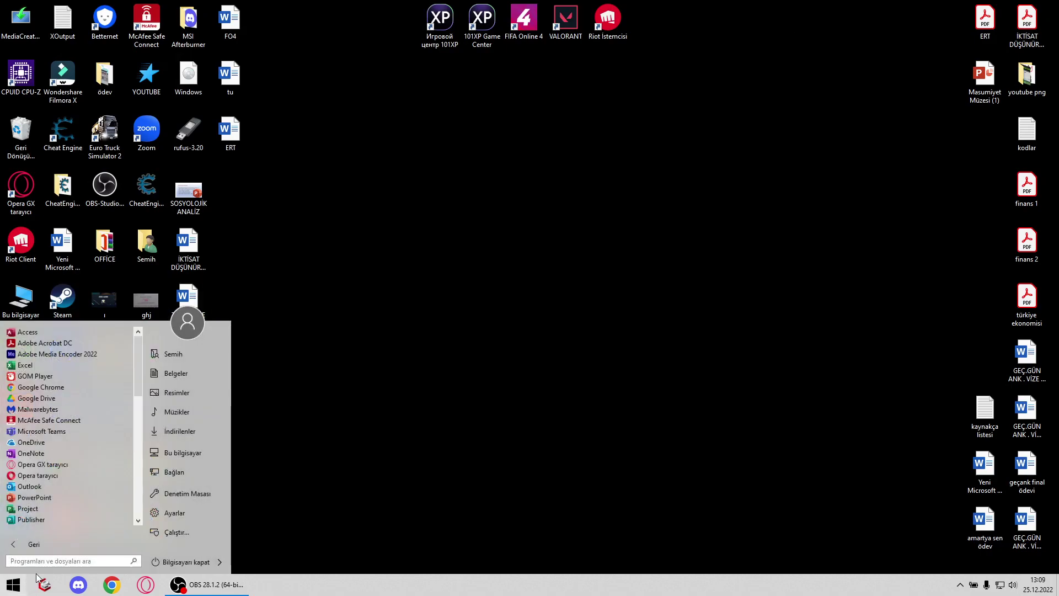
text(g)
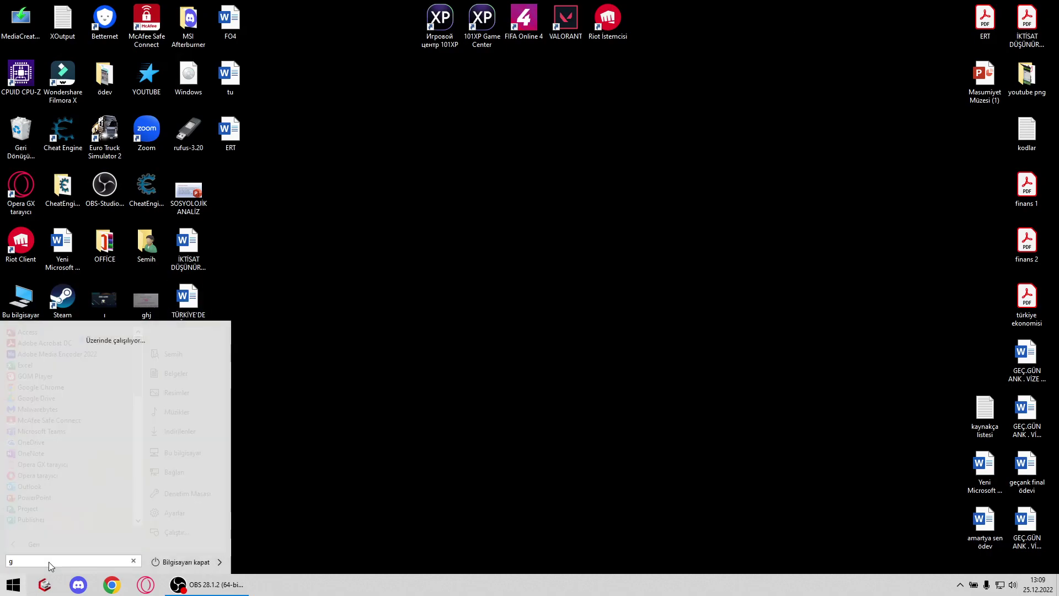
text(örev)
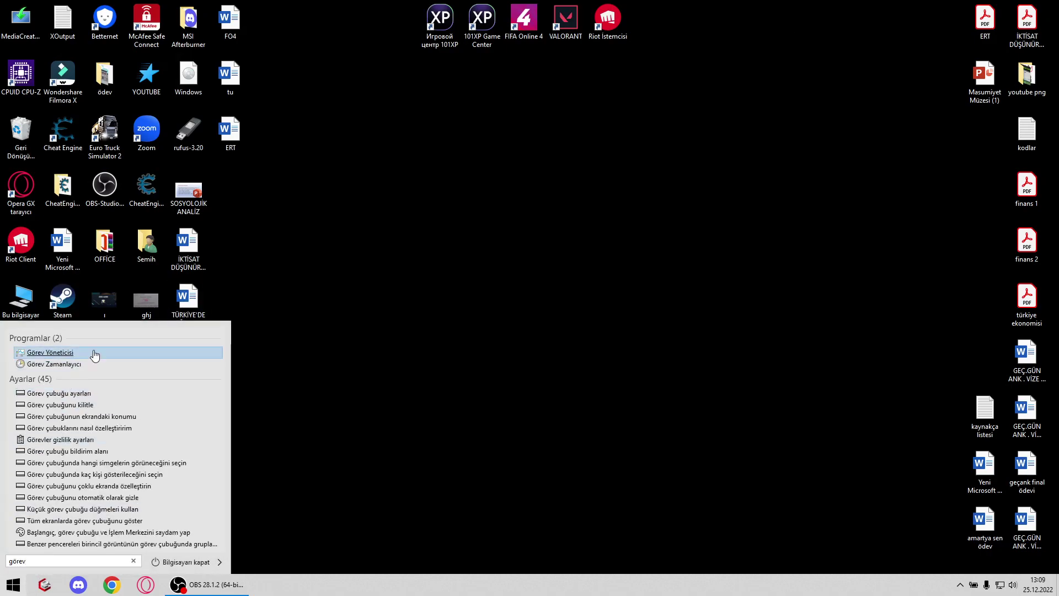
key(Return)
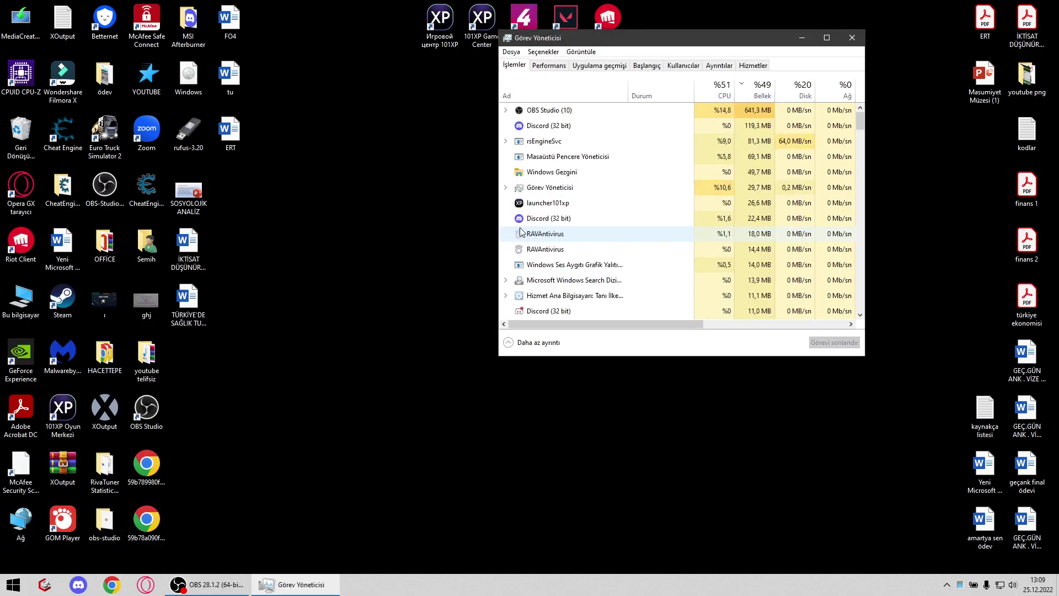
- Show the detailed list of running processes, look through it to the end and select the last svchost.exe entry
click(720, 66)
scroll(602, 172, down, 10)
scroll(603, 172, down, 15)
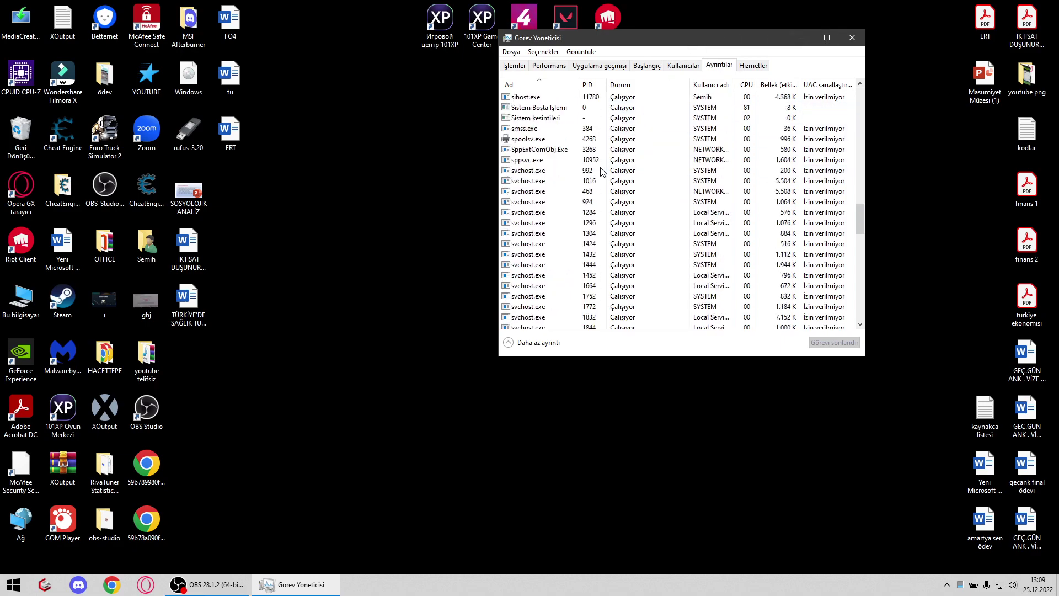
scroll(603, 172, down, 15)
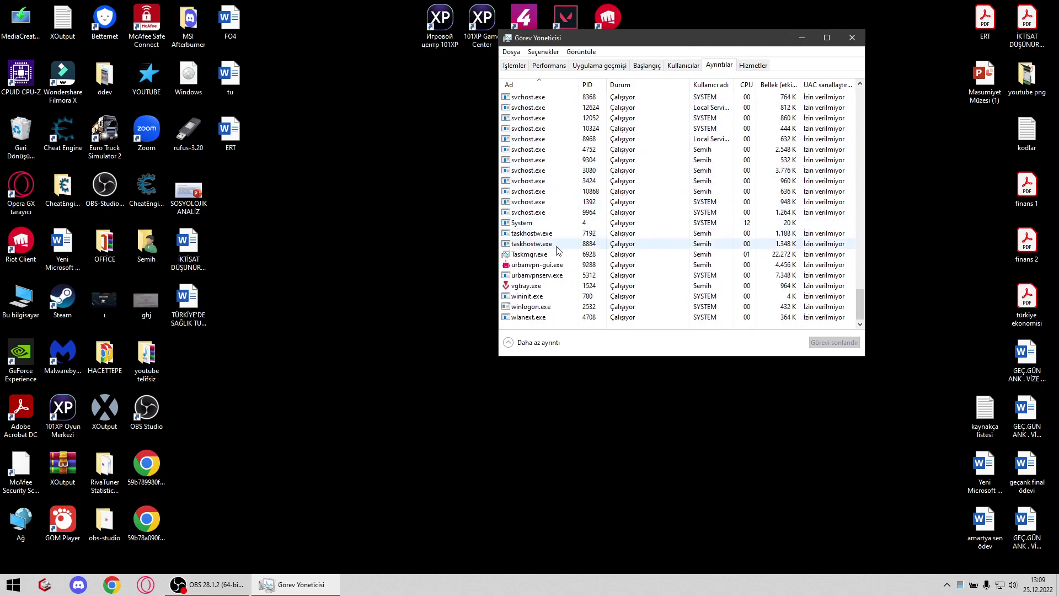
click(563, 213)
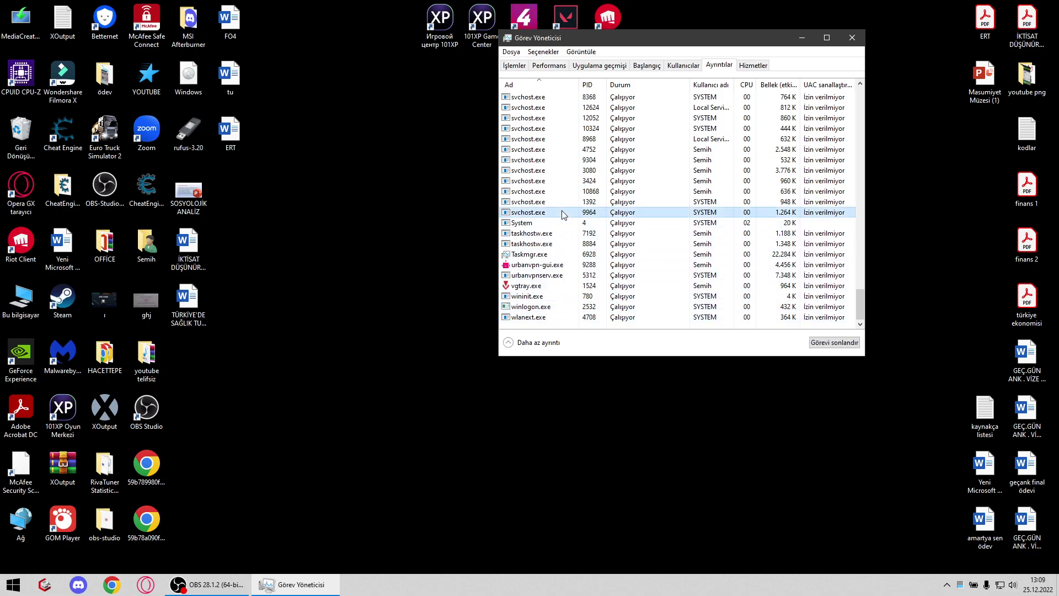
scroll(563, 214, up, 1)
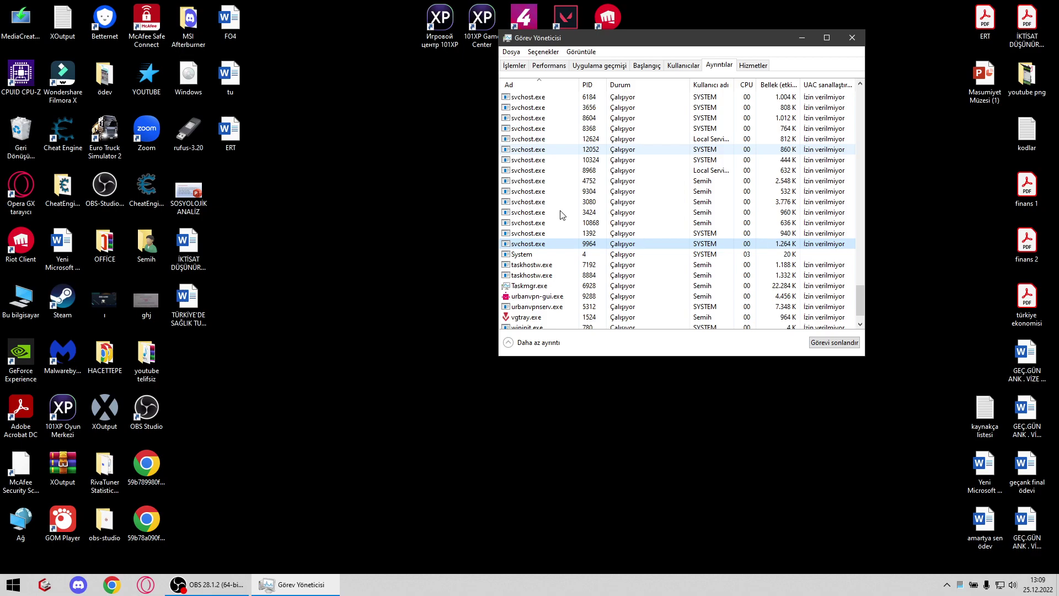
scroll(555, 248, down, 1)
- Look at the available process actions for urbanvpn-gui.exe, and the Öncelik ayarla choices for the last svchost.exe process
right_click(548, 266)
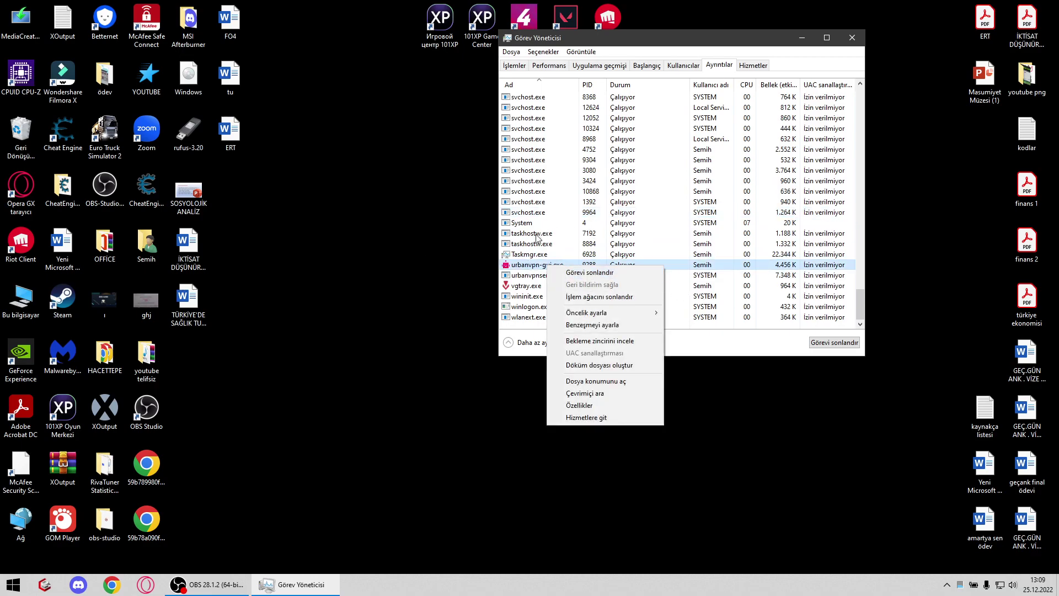
click(533, 267)
right_click(540, 214)
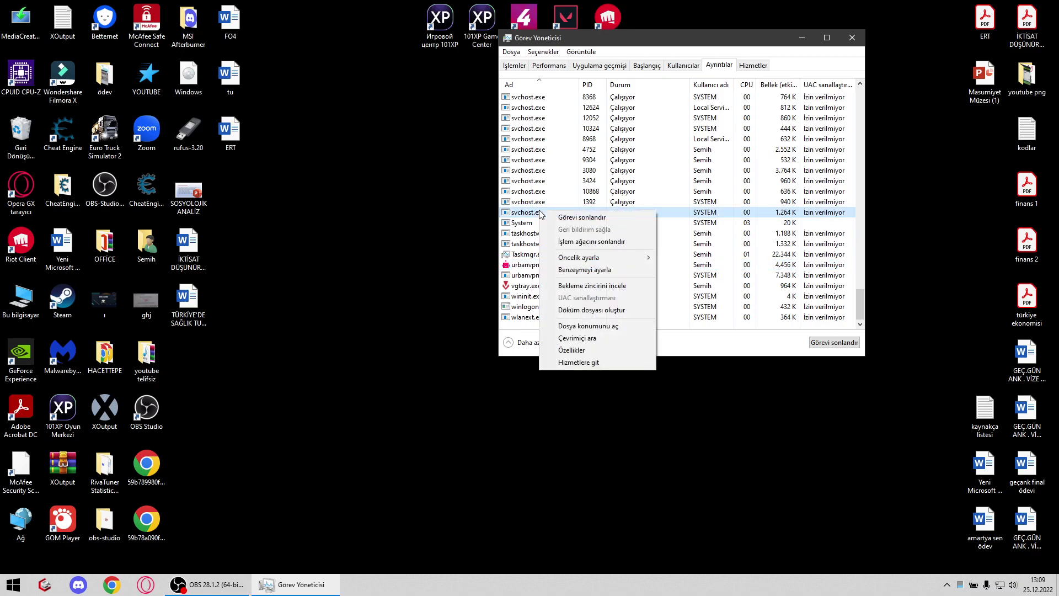
mouse_move(622, 259)
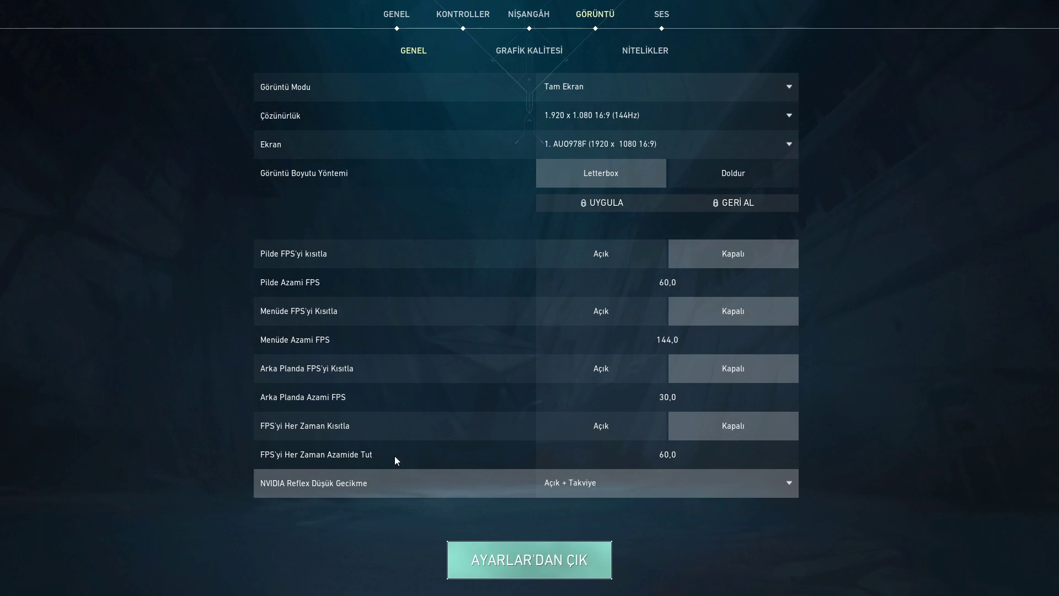
- Switch to VALORANT's general display settings and view the NVIDIA Reflex Düşük Gecikme options without choosing another one
click(778, 488)
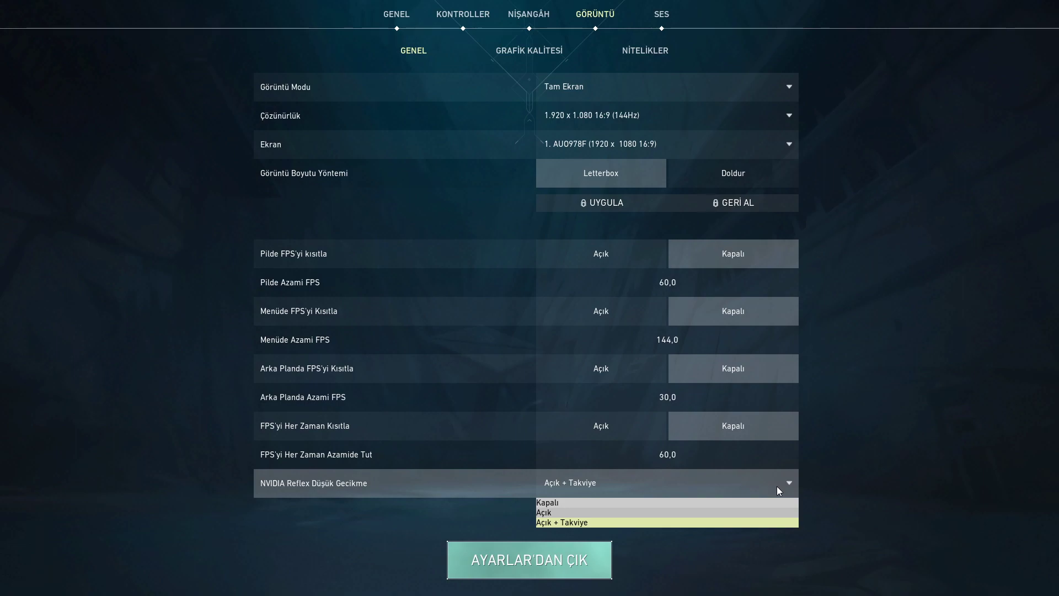
click(776, 485)
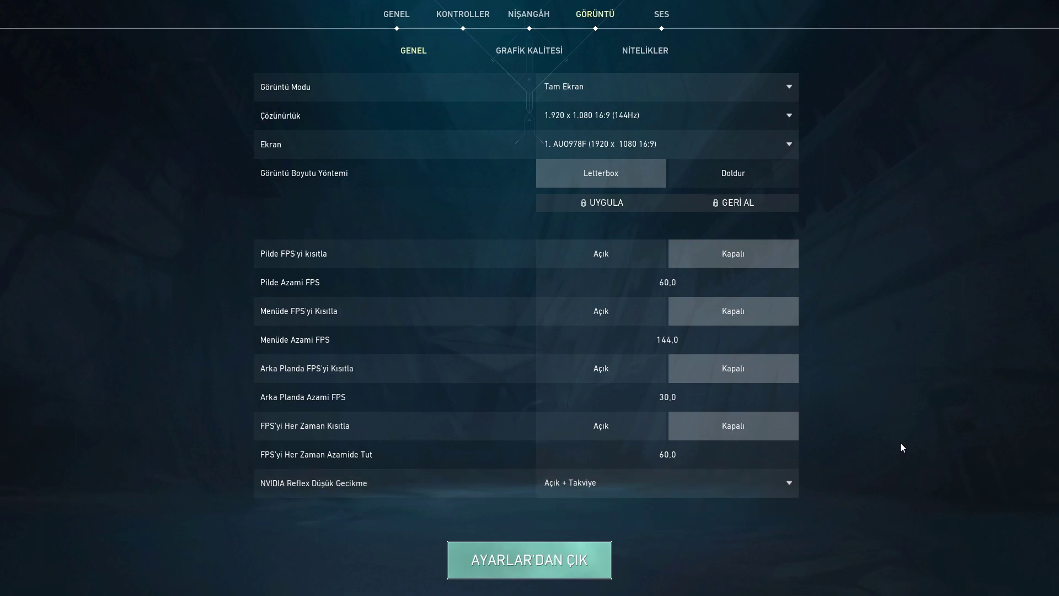